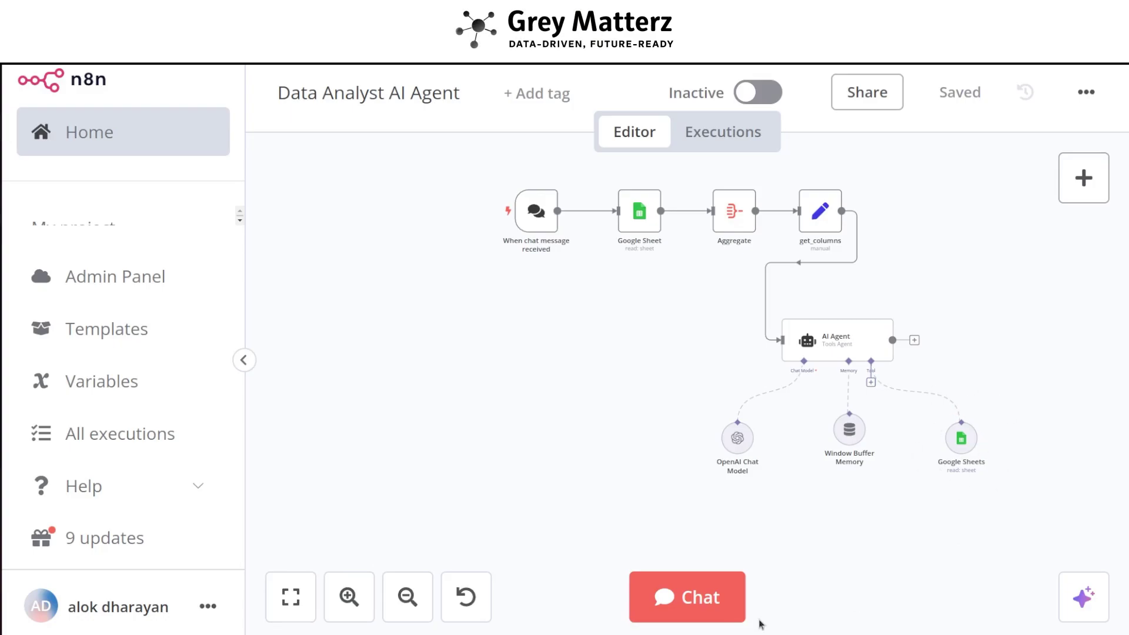
Ask the Data Analyst AI Agent to "give the number of females from the dataset" and read its reply in the chat window
{"action": "left_click", "coordinate": [680, 603]}
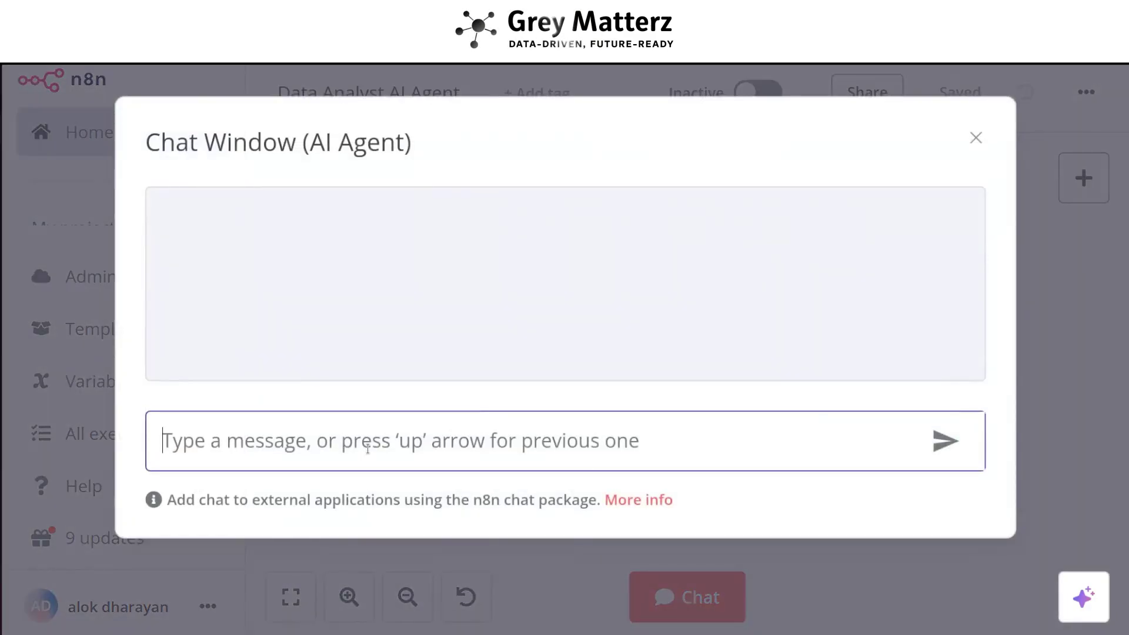
{"action": "type", "text": "give the"}
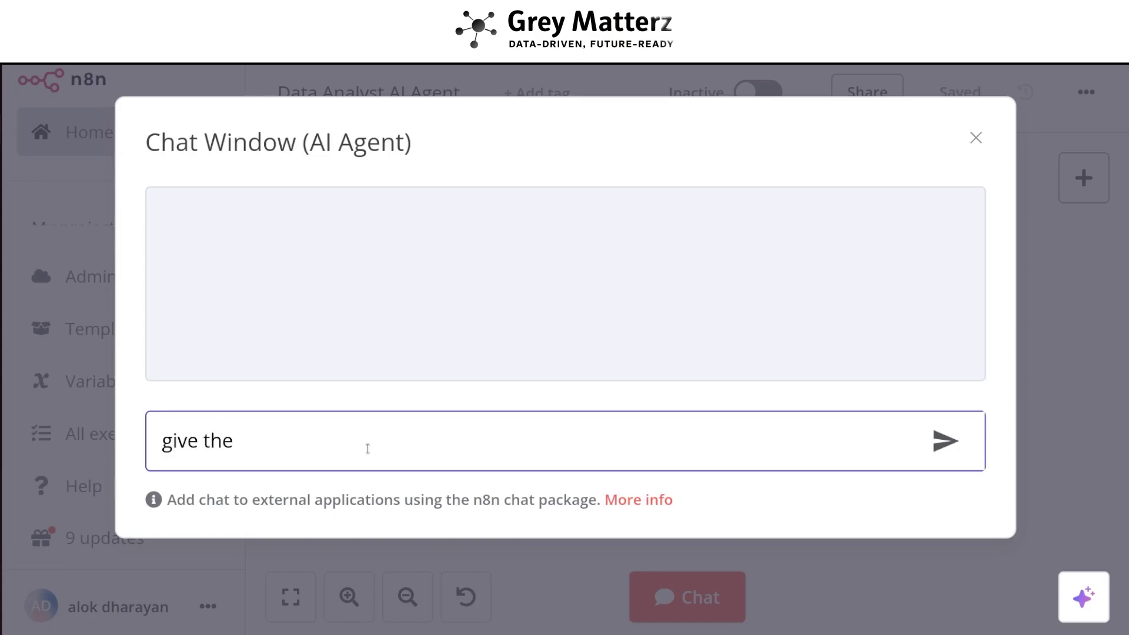
{"action": "type", "text": " number of female"}
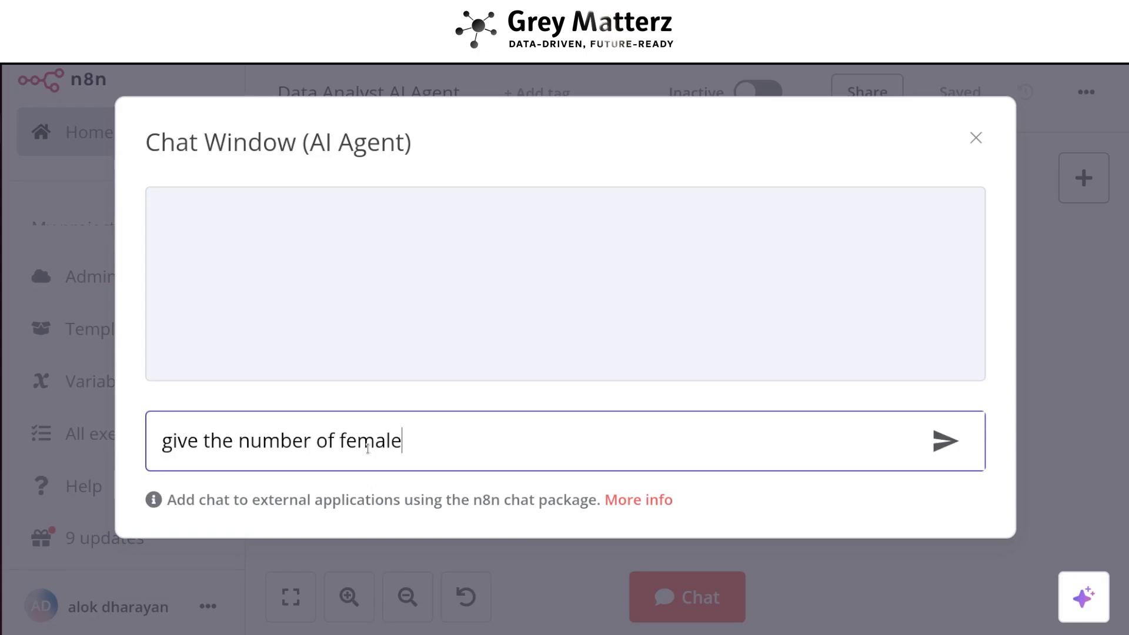
{"action": "type", "text": "s from the dataset"}
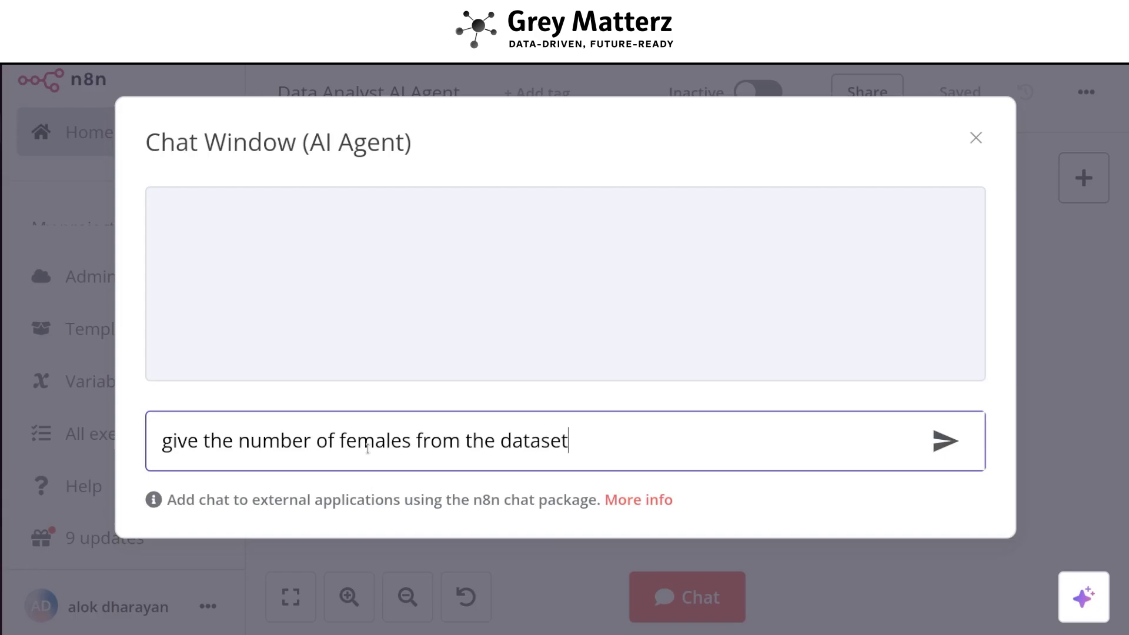
{"action": "key", "text": "Return"}
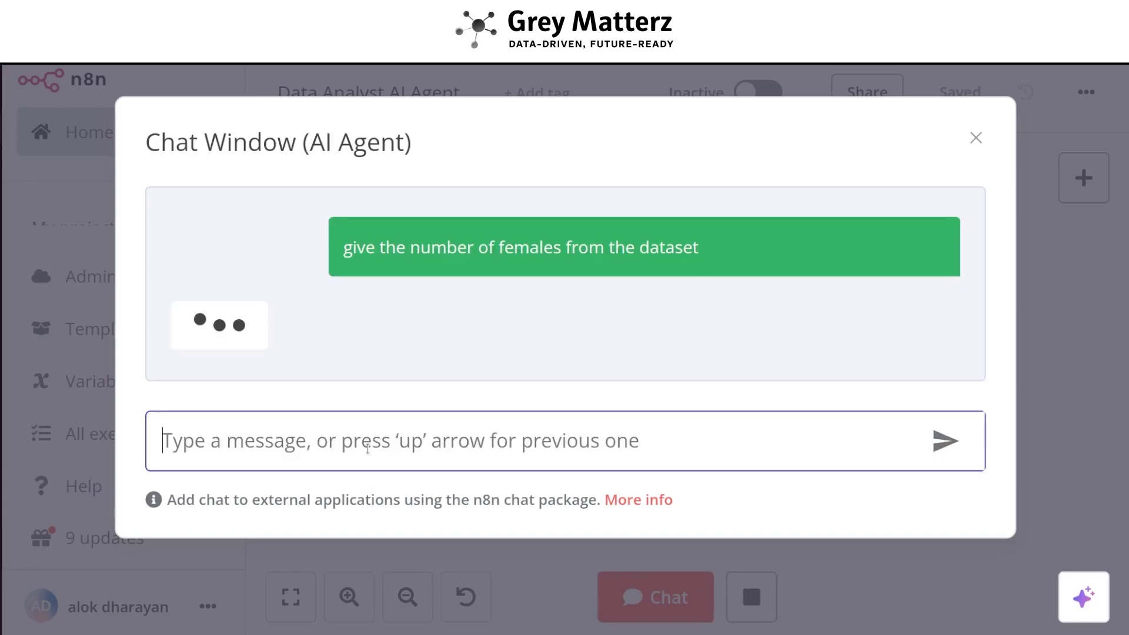
{"action": "left_click", "coordinate": [1049, 291]}
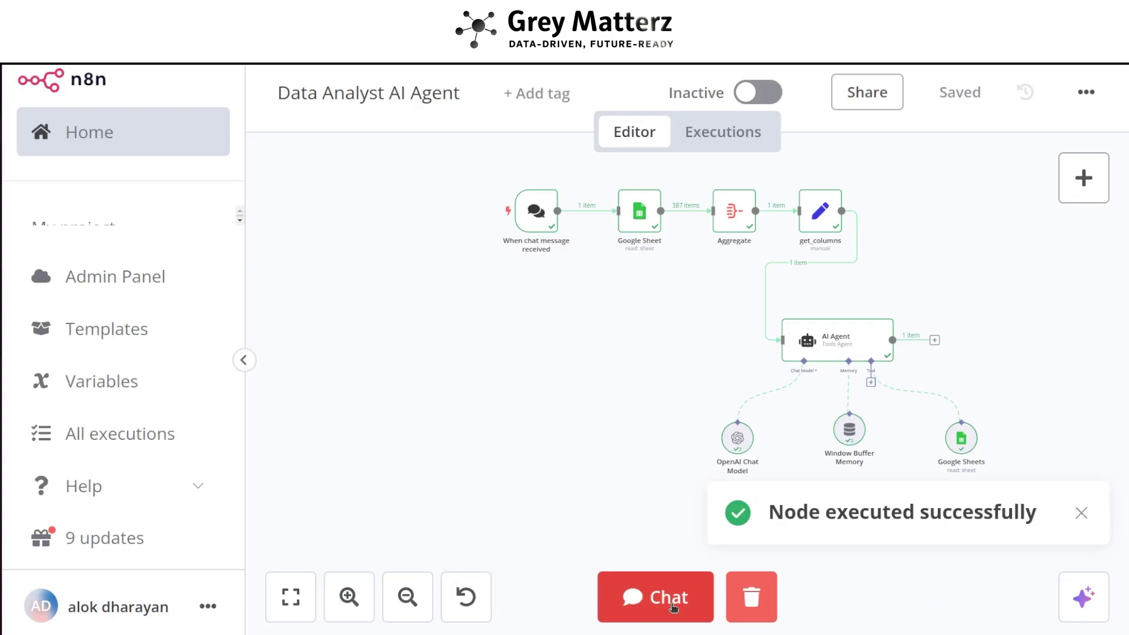
{"action": "left_click", "coordinate": [655, 597]}
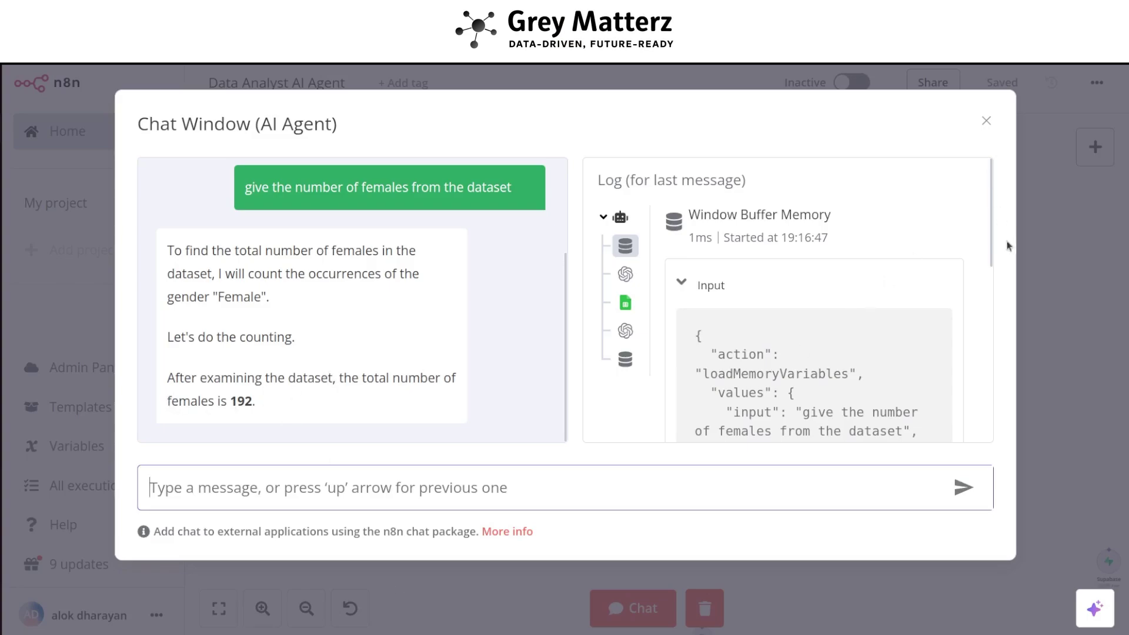
{"action": "left_click", "coordinate": [1063, 268]}
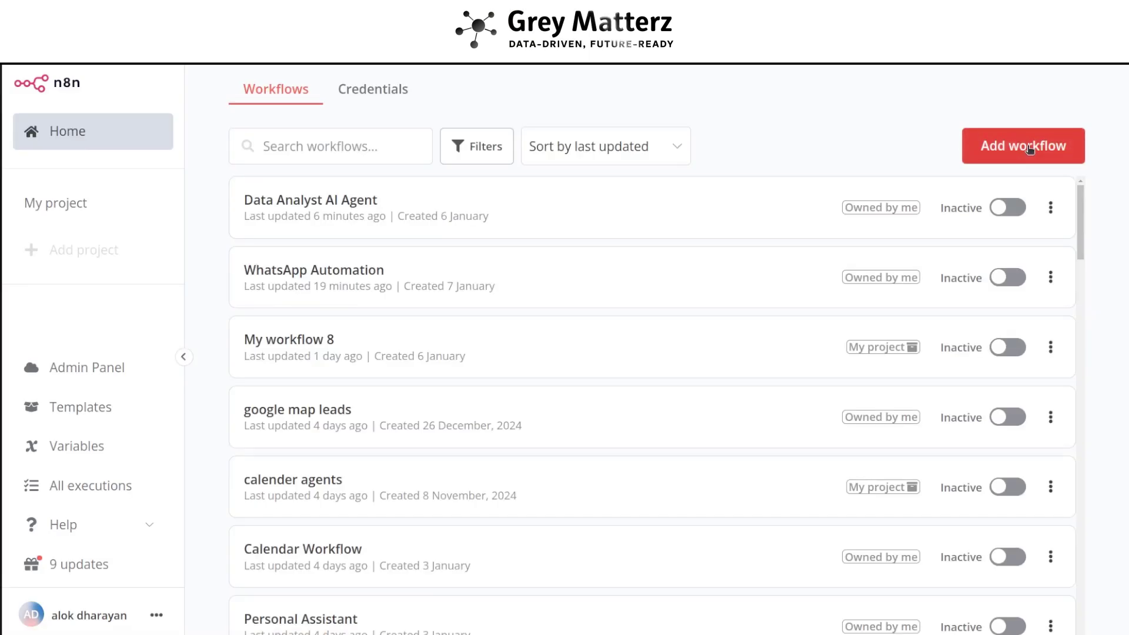
Create a new workflow and add a Chat Trigger as its first step
{"action": "left_click", "coordinate": [1028, 148]}
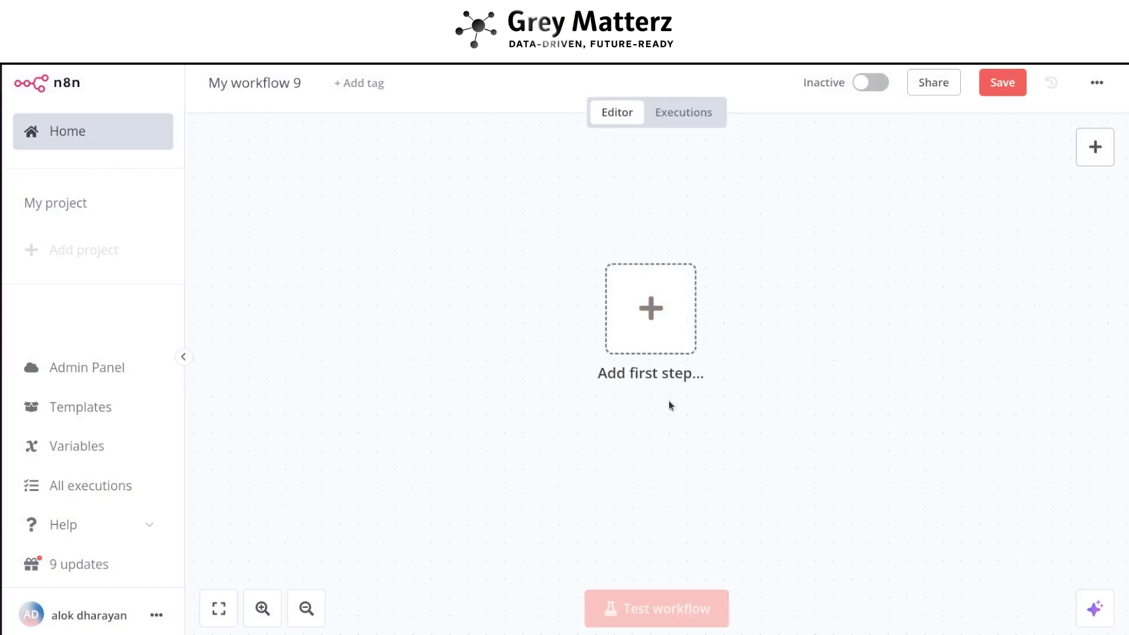
{"action": "left_click", "coordinate": [660, 322]}
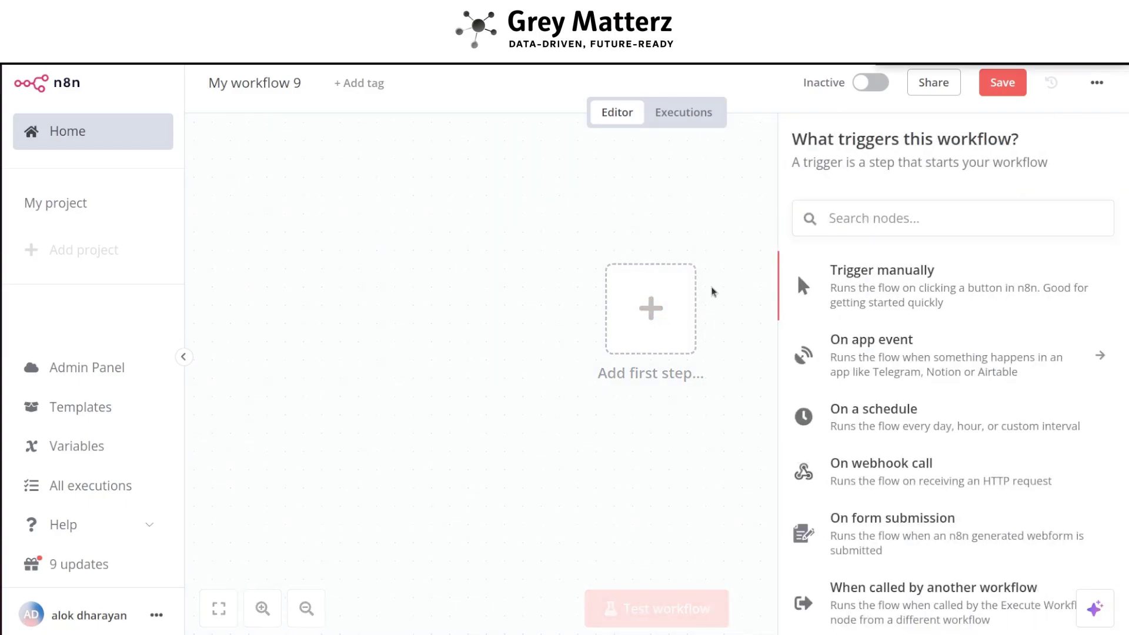
{"action": "left_click", "coordinate": [894, 219]}
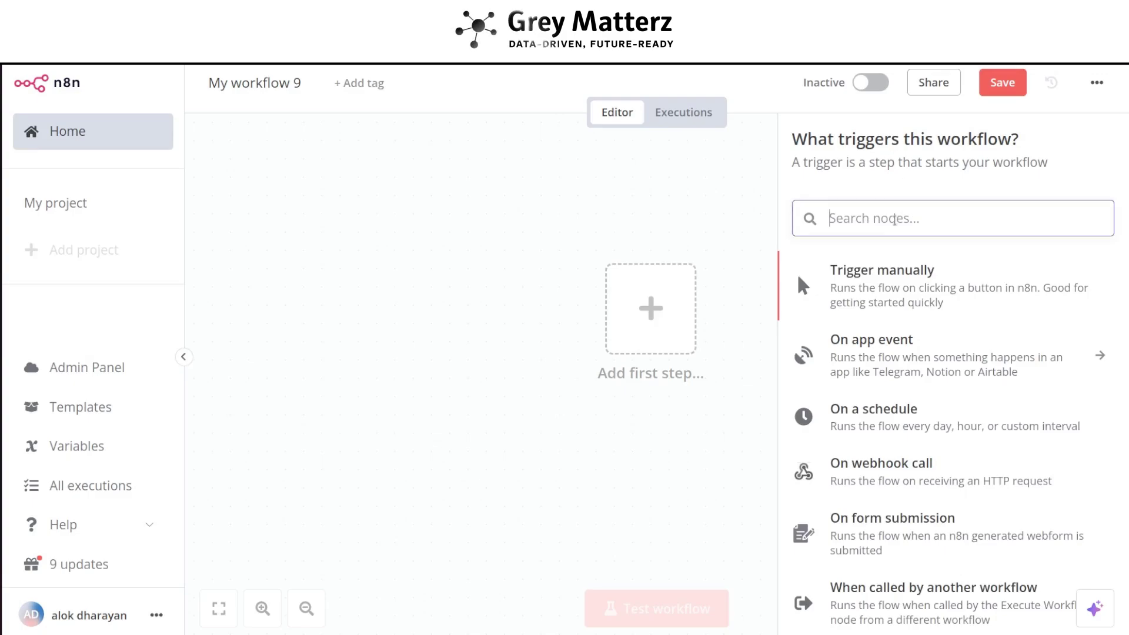
{"action": "type", "text": "chat"}
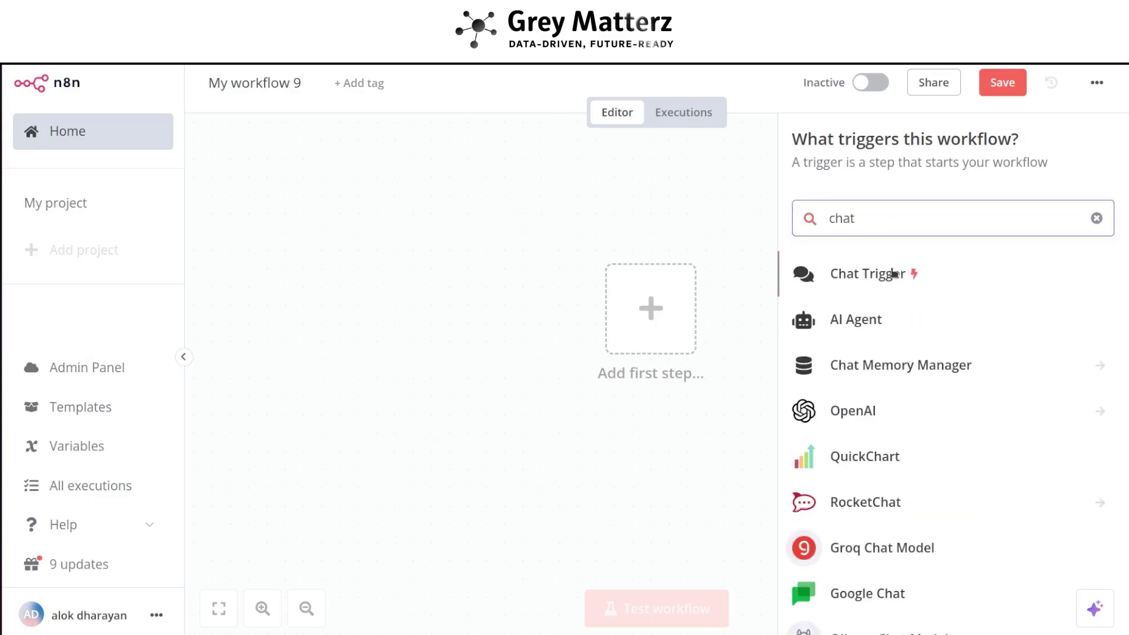
{"action": "left_click", "coordinate": [887, 271]}
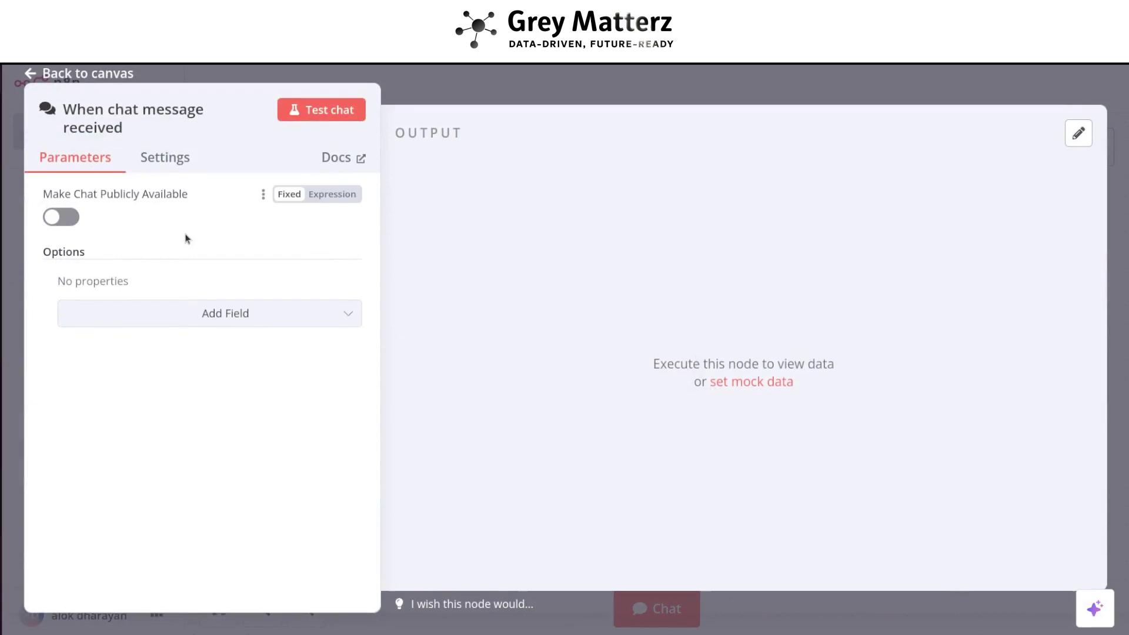
Make the trigger's chat publicly available and clear its default initial message
{"action": "left_click", "coordinate": [71, 219]}
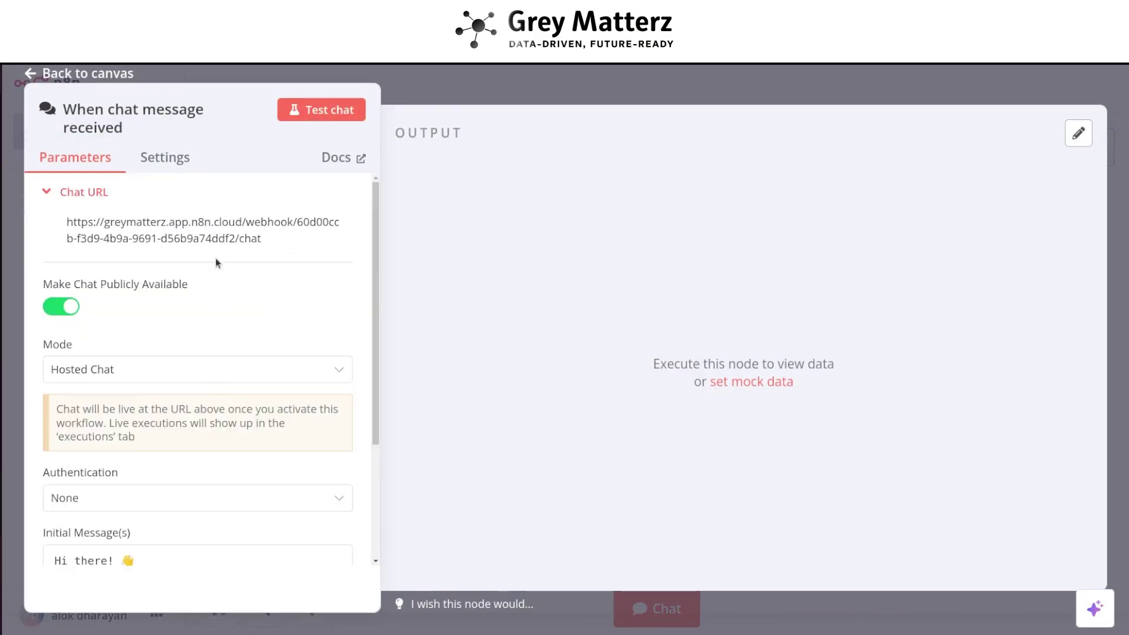
{"action": "scroll", "coordinate": [206, 350], "scroll_direction": "down", "scroll_amount": 3}
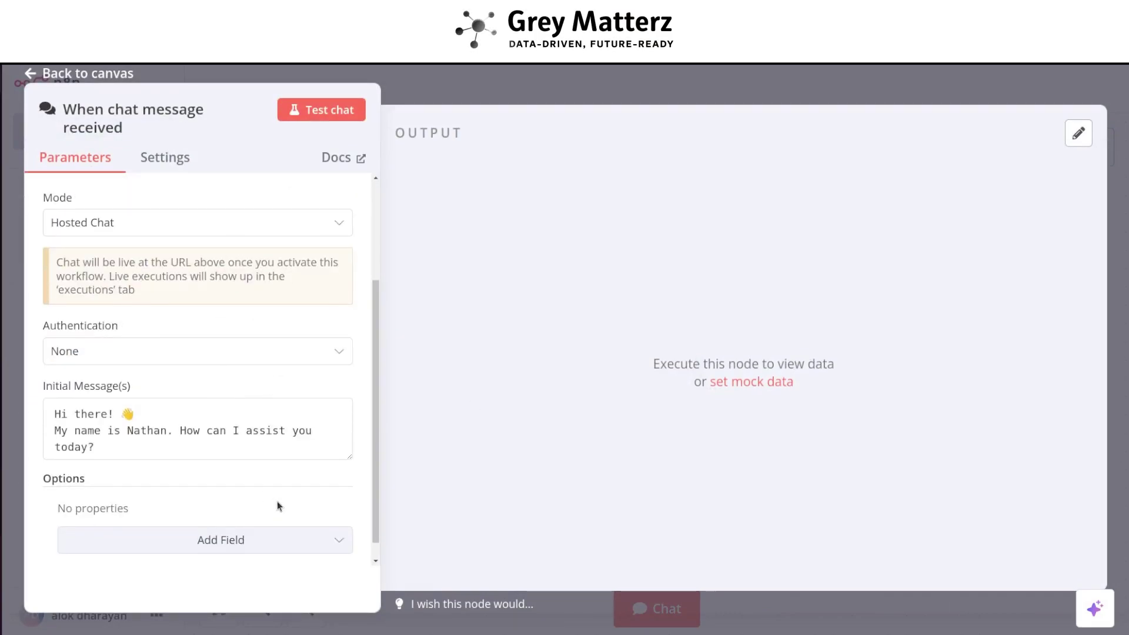
{"action": "scroll", "coordinate": [276, 523], "scroll_direction": "down", "scroll_amount": 1}
{"action": "left_click", "coordinate": [118, 423]}
{"action": "key", "text": "ctrl+a"}
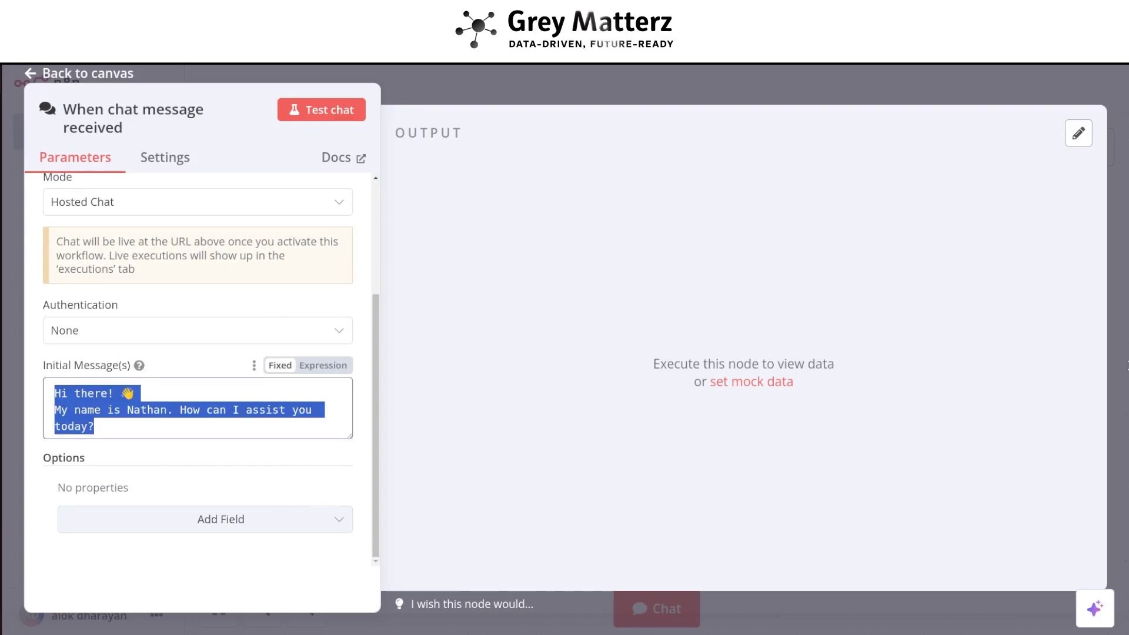
{"action": "key", "text": "BackSpace"}
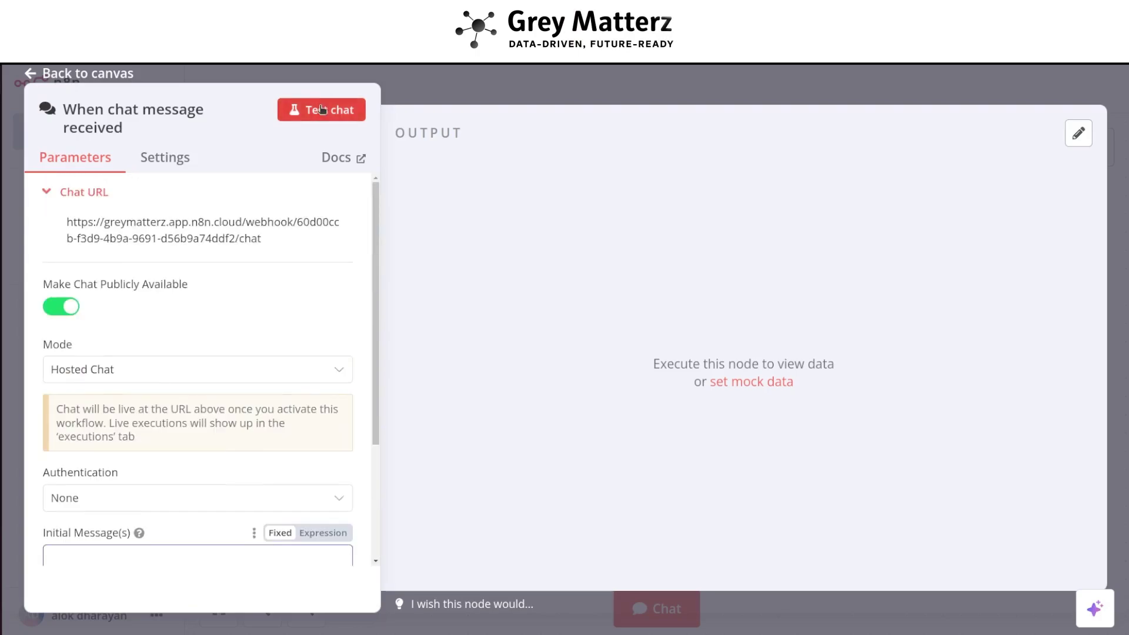
Test the chat trigger by sending the message "hi" and return to the canvas
{"action": "left_click", "coordinate": [318, 110]}
{"action": "type", "text": "hi"}
{"action": "key", "text": "Return"}
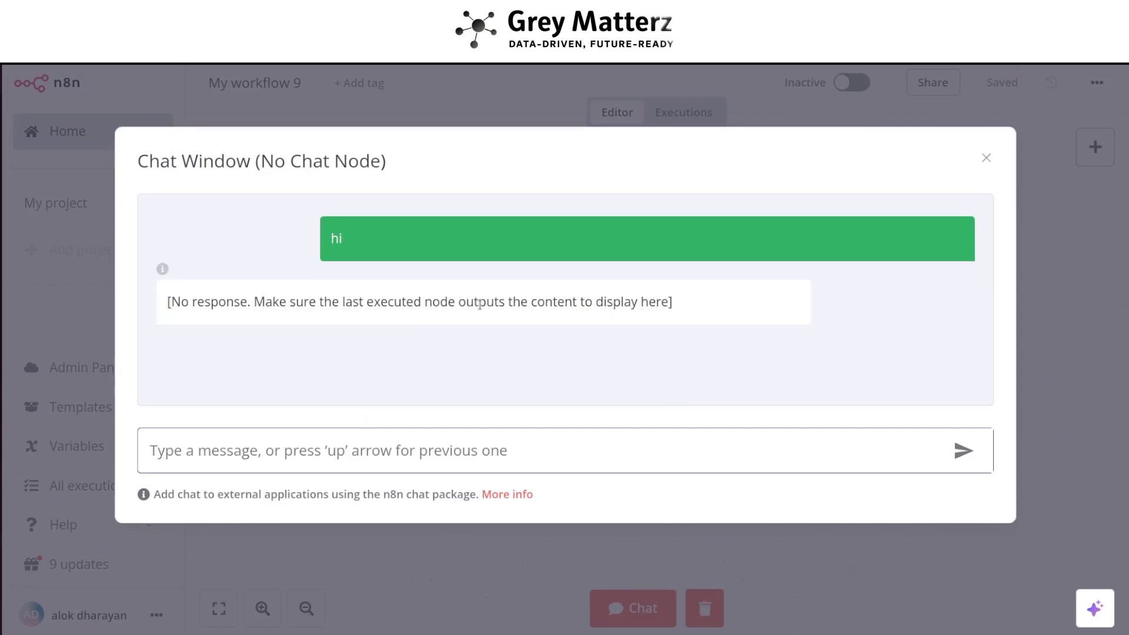
{"action": "left_click", "coordinate": [1075, 273]}
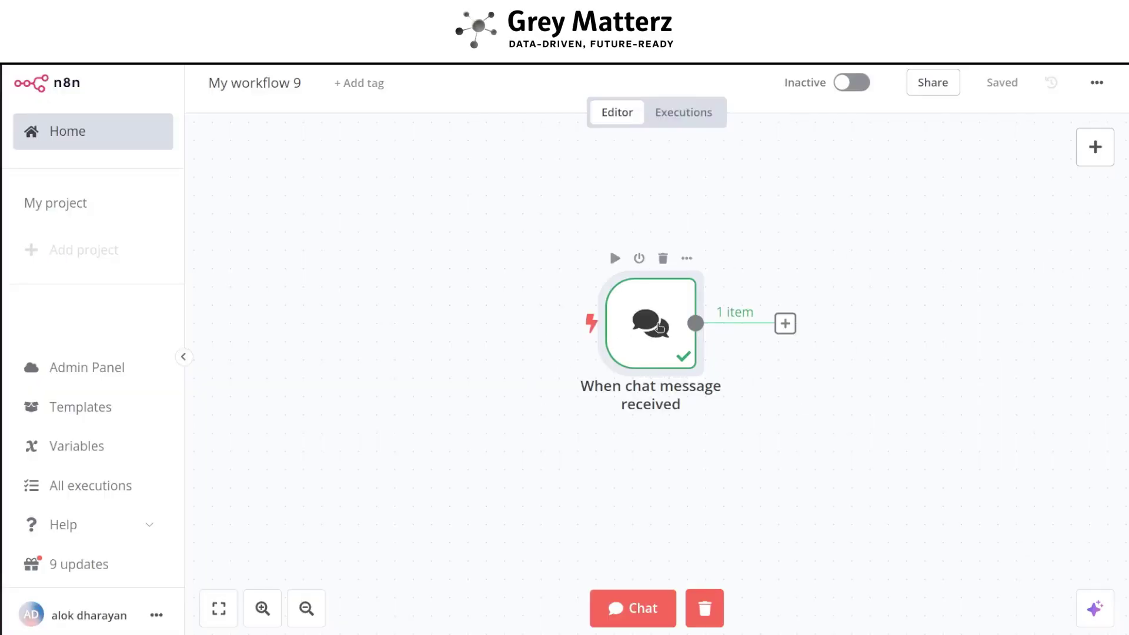
Add a Google Sheets node with the "Get row(s) in sheet" action after the chat trigger
{"action": "left_click_drag", "start_coordinate": [651, 329], "coordinate": [468, 311]}
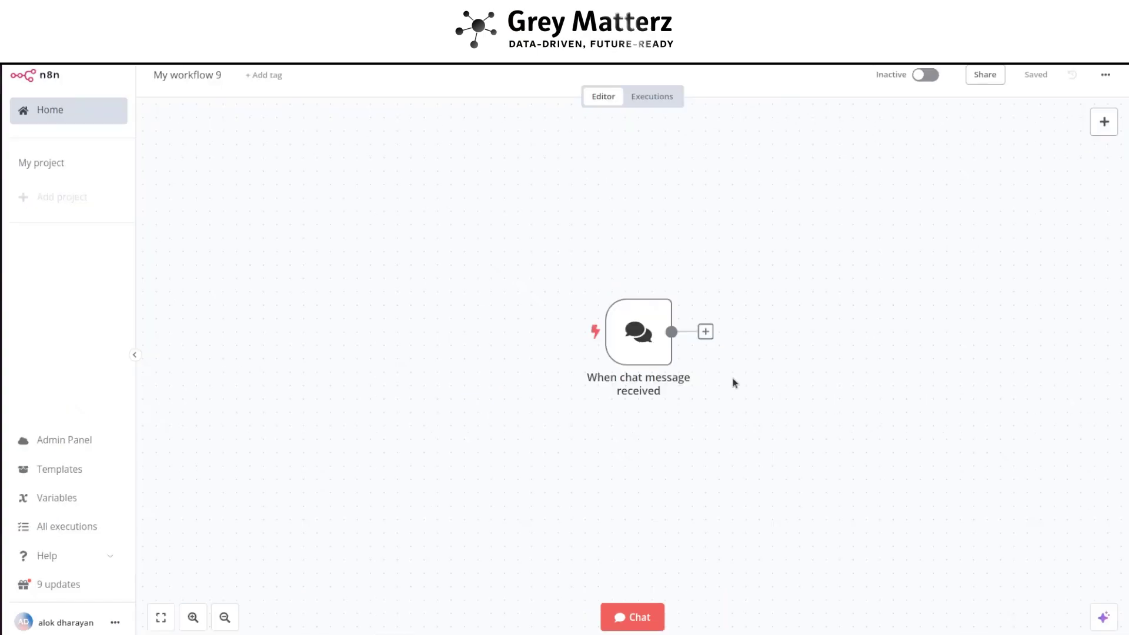
{"action": "left_click", "coordinate": [706, 332]}
{"action": "type", "text": "goo"}
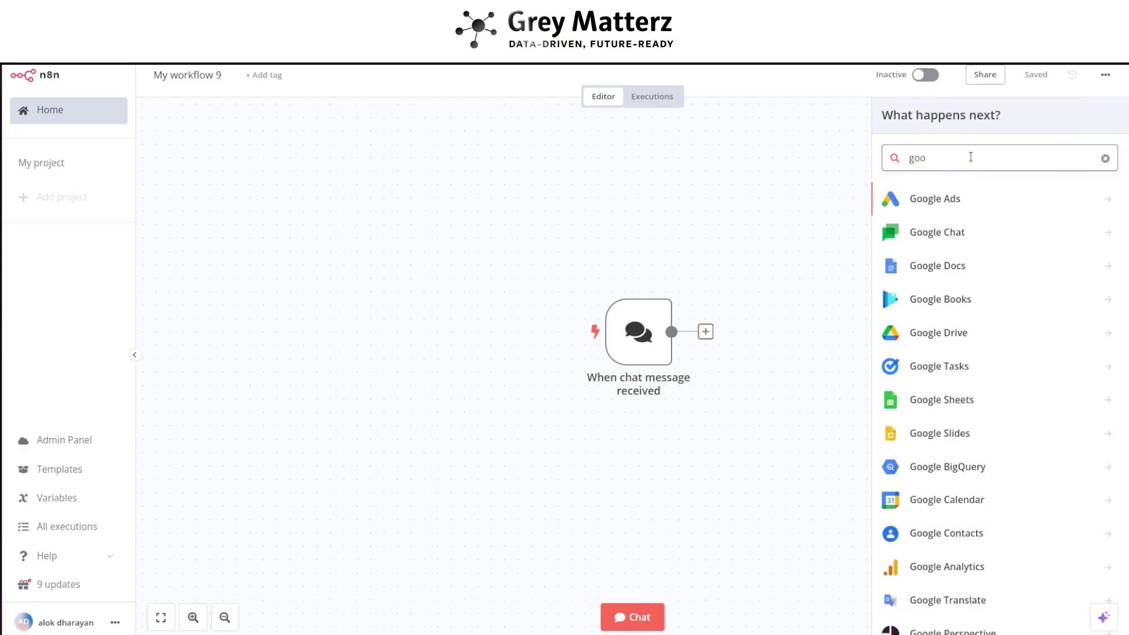
{"action": "type", "text": "gle"}
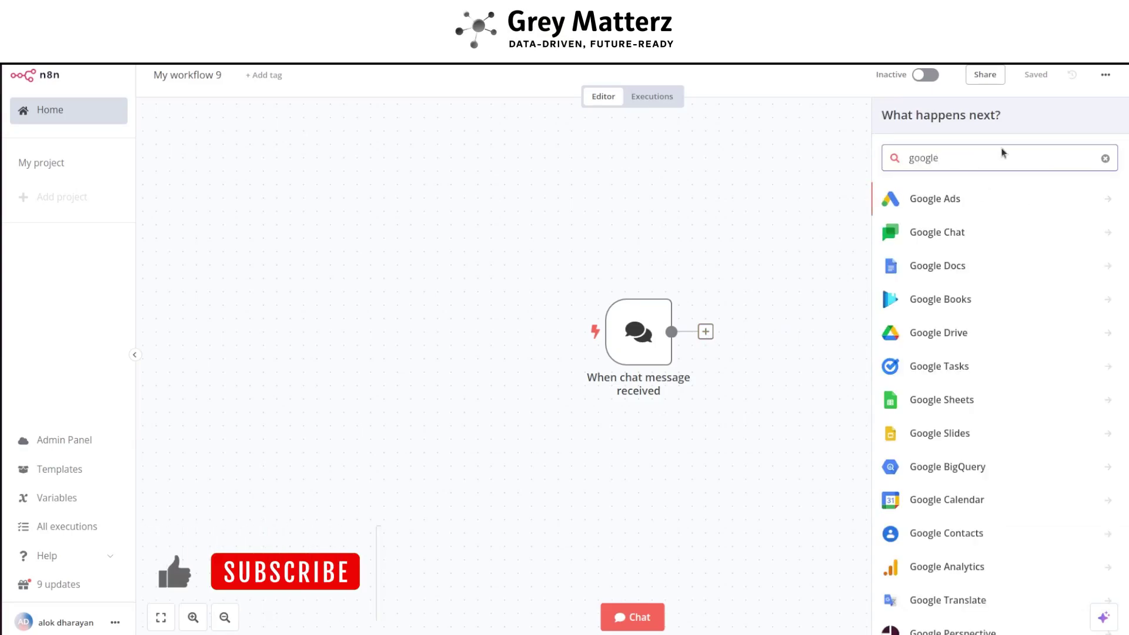
{"action": "left_click", "coordinate": [999, 399]}
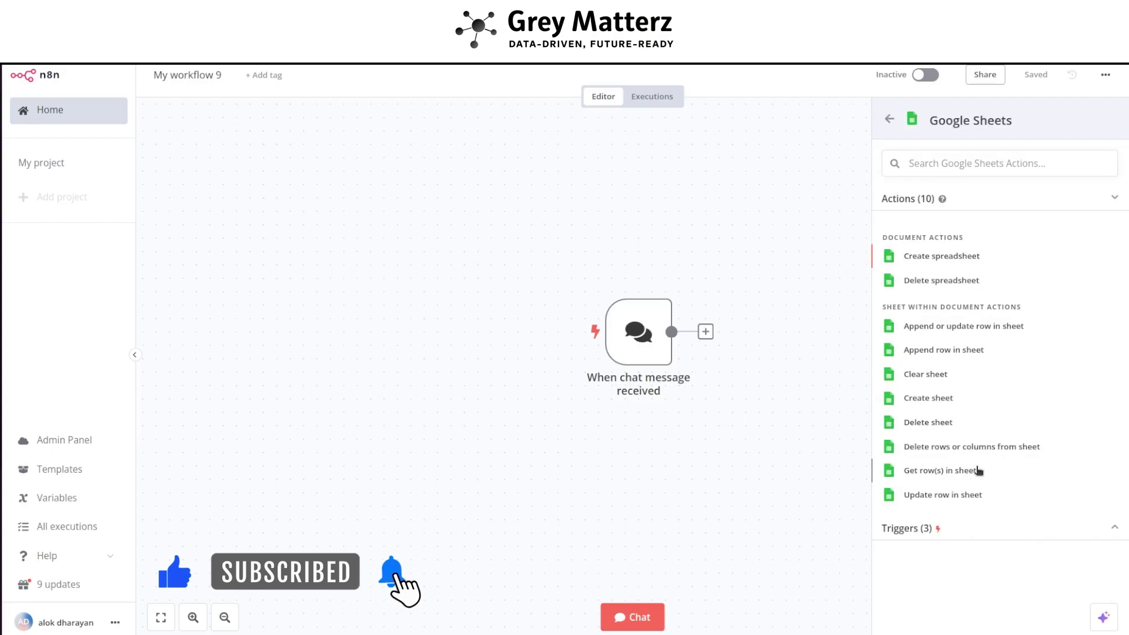
{"action": "left_click", "coordinate": [977, 470]}
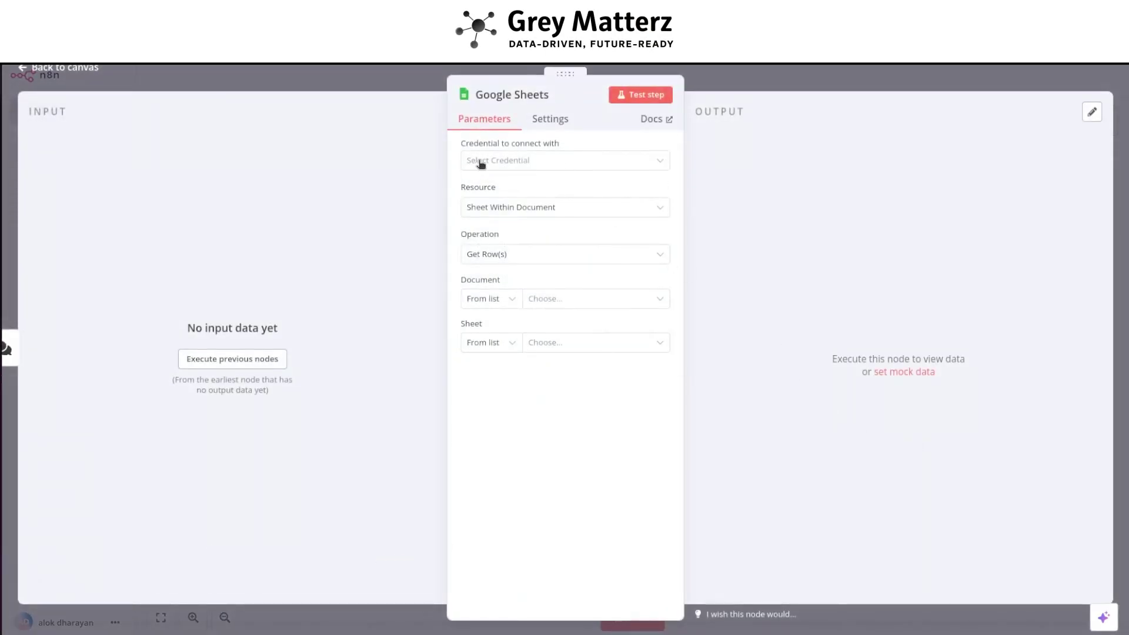
Connect the Google Sheets node with the custom-named saved credential, using resource Sheet Within Document and operation Get Row(s)
{"action": "left_click", "coordinate": [570, 158]}
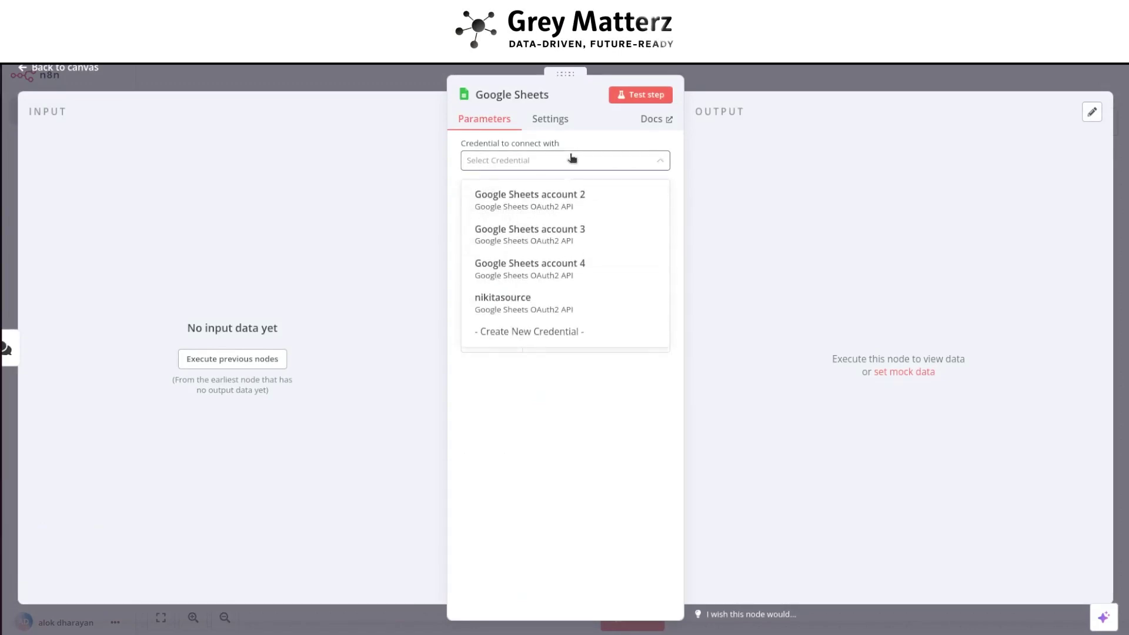
{"action": "left_click", "coordinate": [567, 304]}
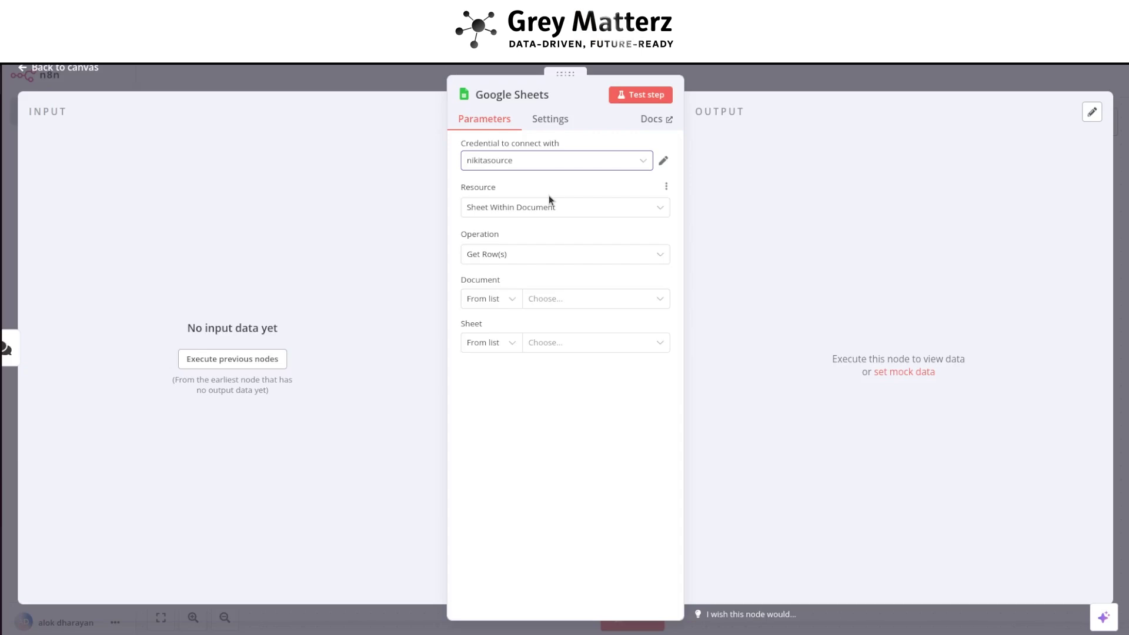
{"action": "left_click", "coordinate": [595, 210]}
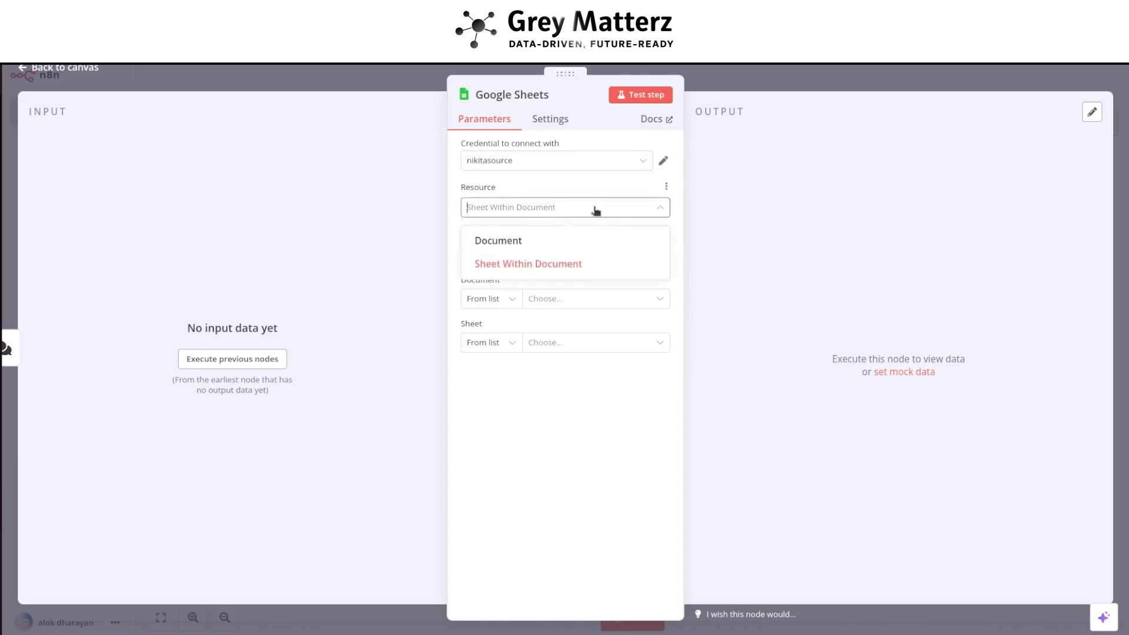
{"action": "left_click", "coordinate": [584, 263]}
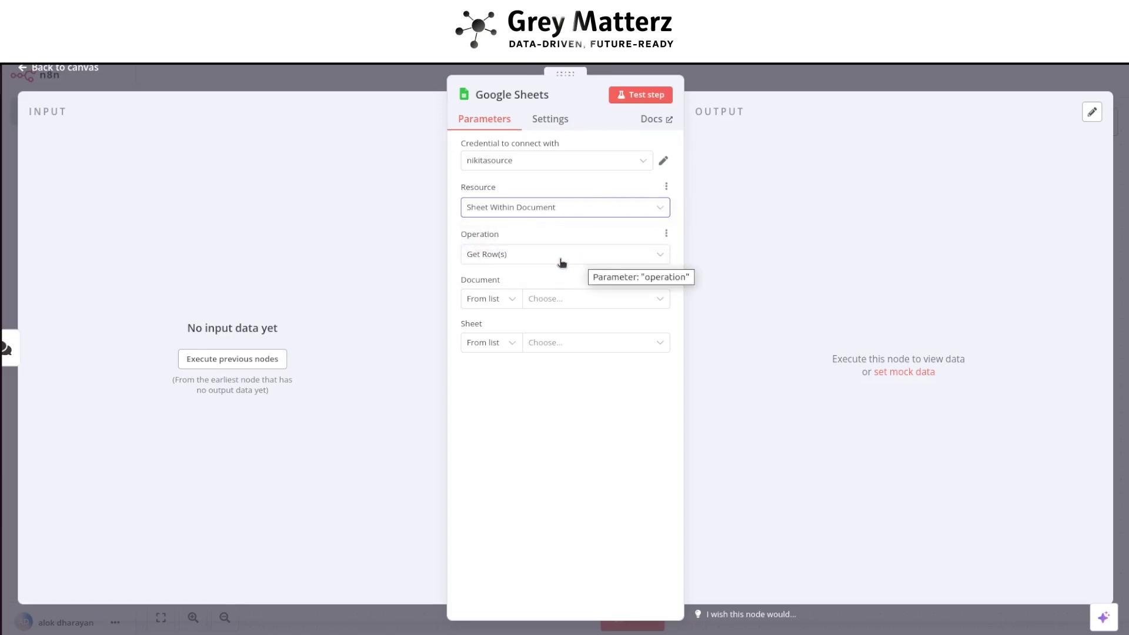
{"action": "left_click", "coordinate": [512, 257]}
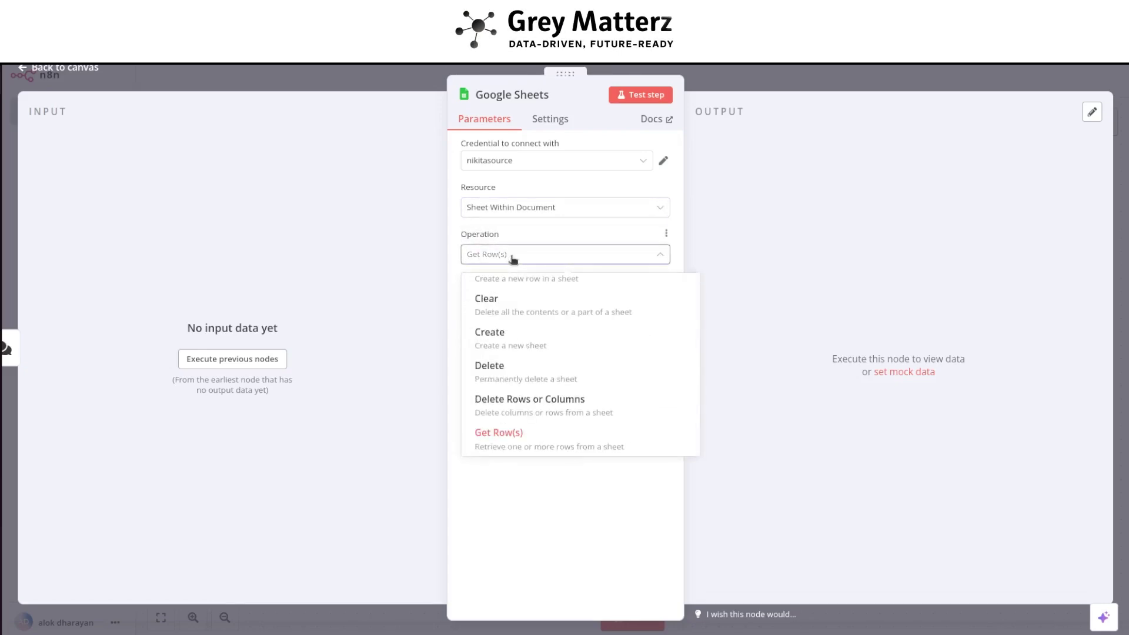
{"action": "left_click", "coordinate": [516, 440]}
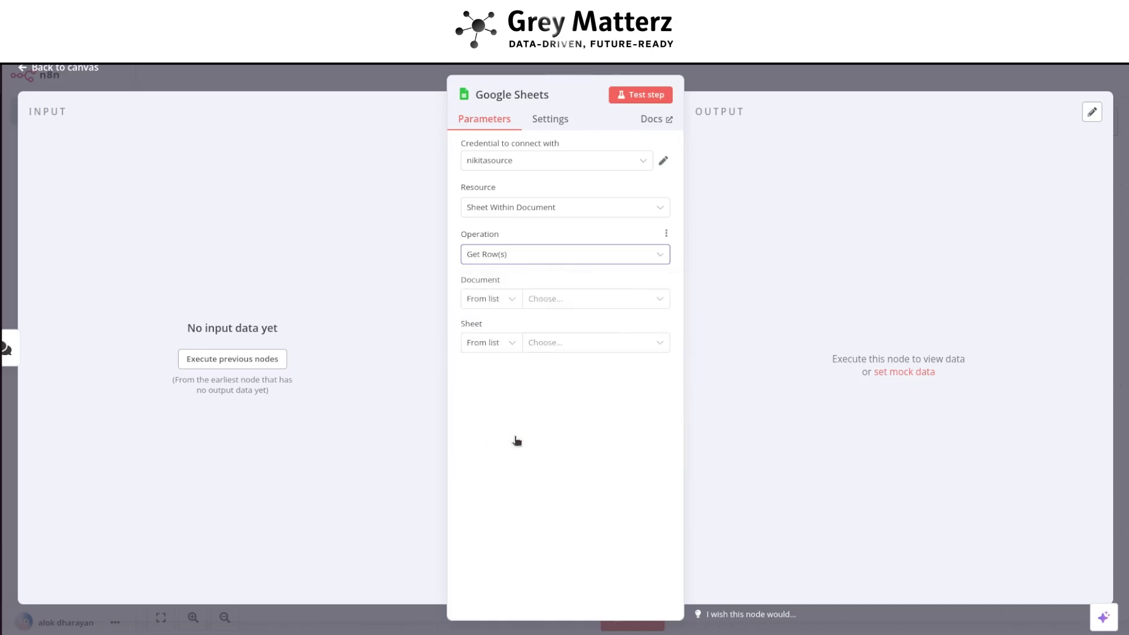
Choose the MOCK_DATA document and its MOCK_DATA sheet from the lists as the node's data source
{"action": "left_click", "coordinate": [507, 301]}
{"action": "left_click", "coordinate": [507, 301]}
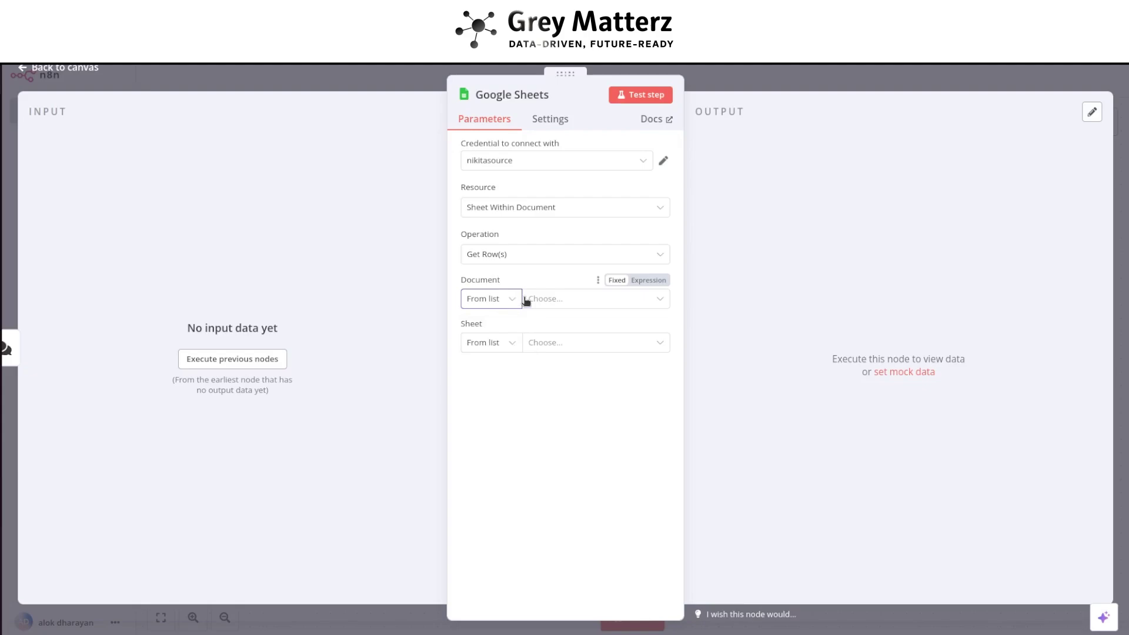
{"action": "left_click", "coordinate": [570, 298]}
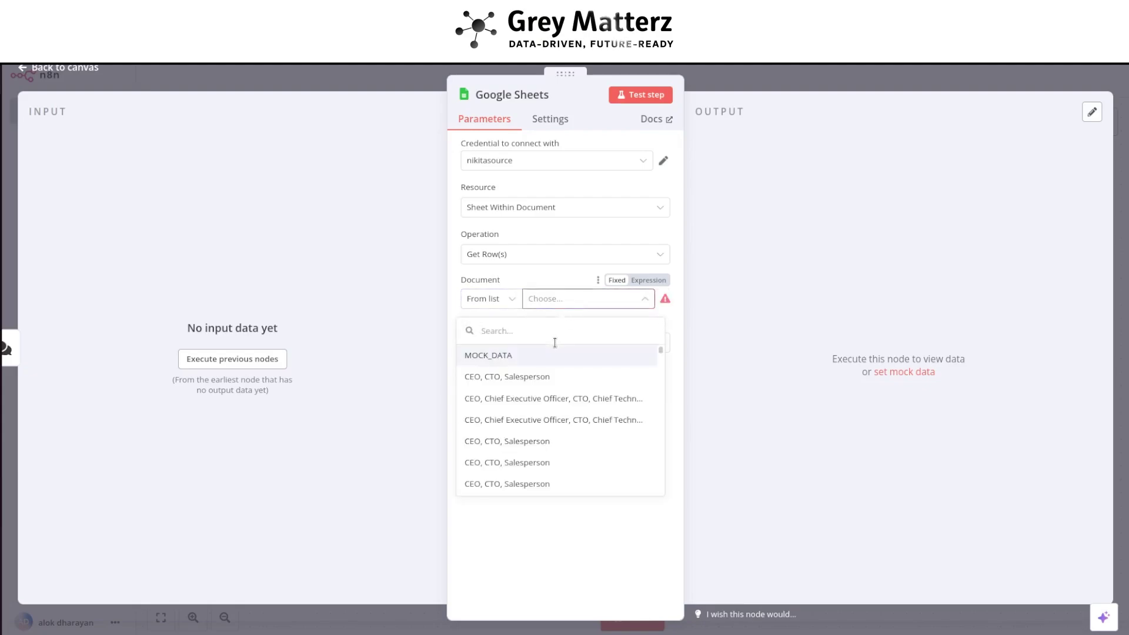
{"action": "left_click", "coordinate": [529, 361]}
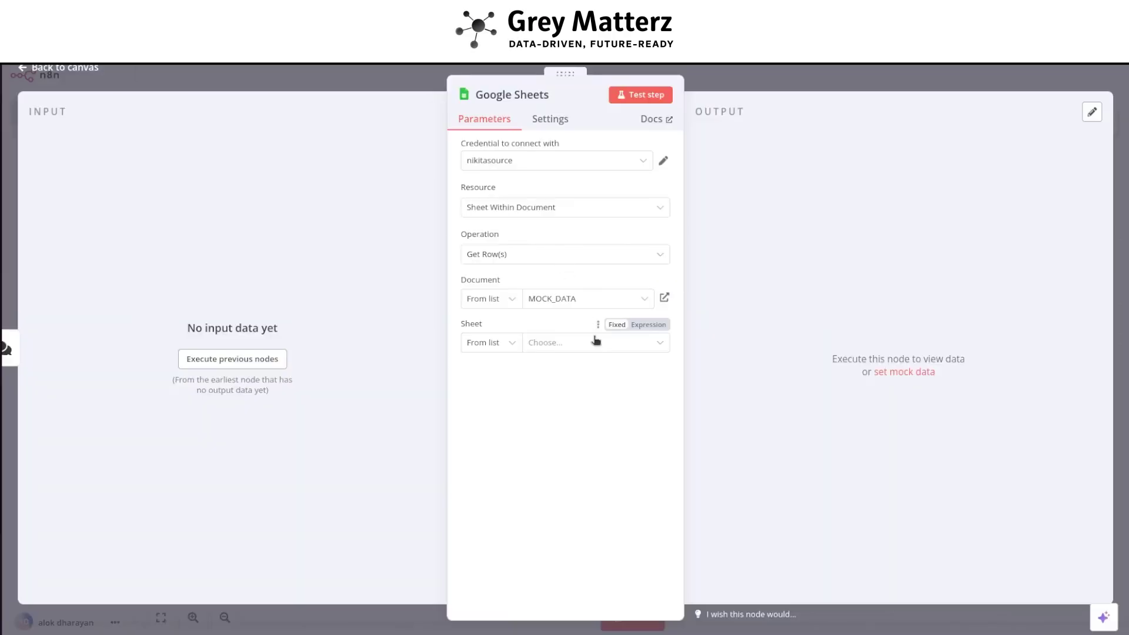
{"action": "left_click", "coordinate": [589, 344]}
{"action": "left_click", "coordinate": [551, 371]}
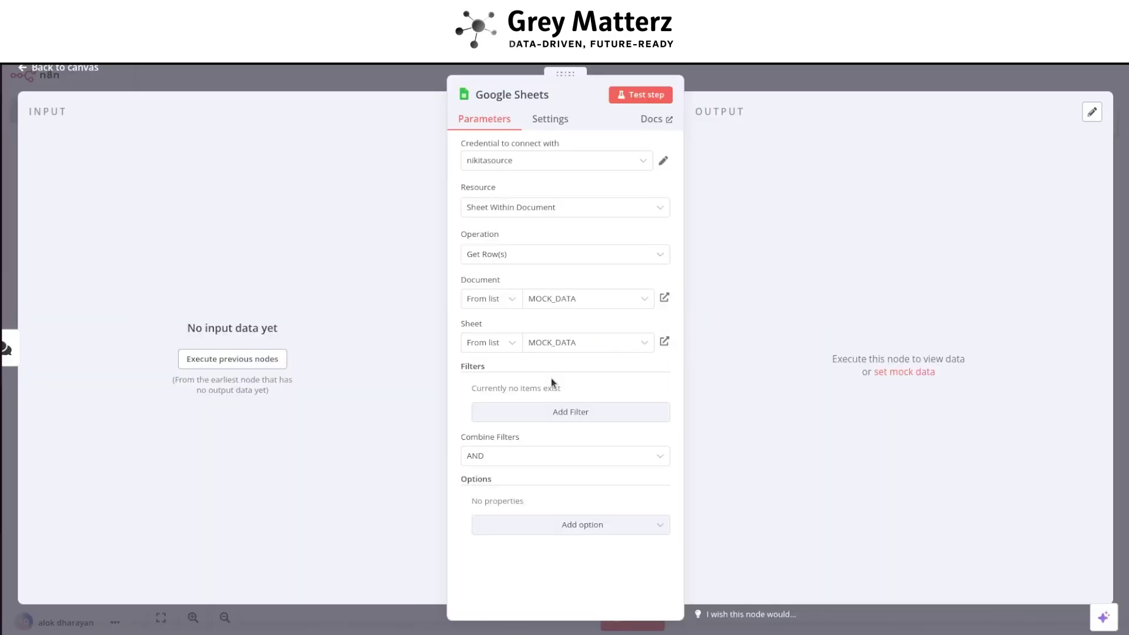
Test the Google Sheets node by sending the chat message "give number of femlaes"
{"action": "left_click", "coordinate": [651, 95]}
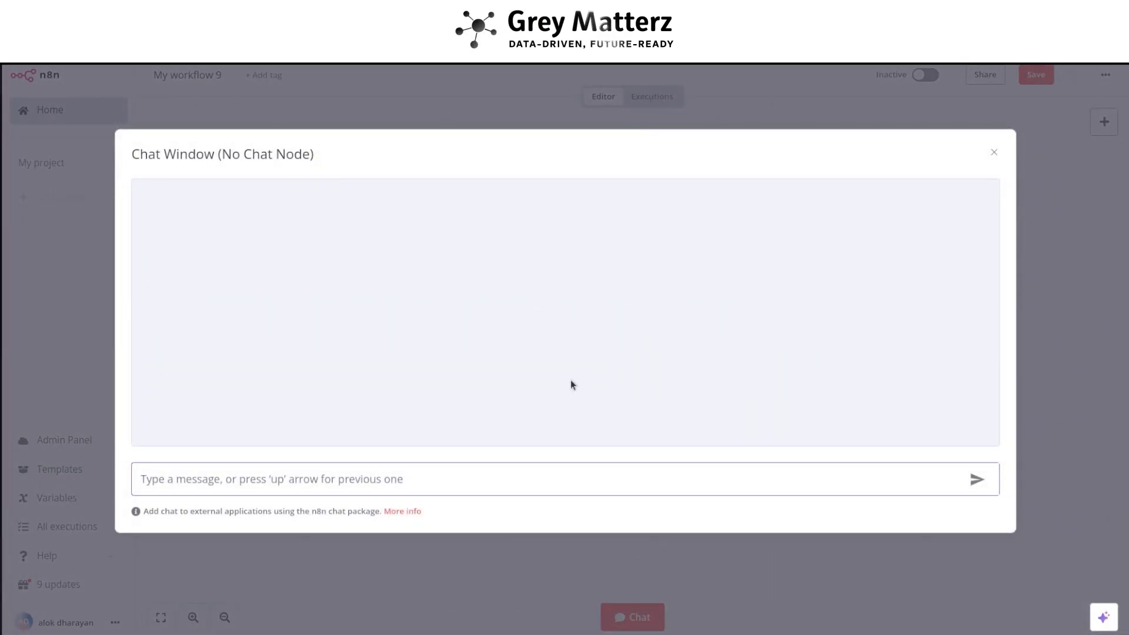
{"action": "type", "text": "give"}
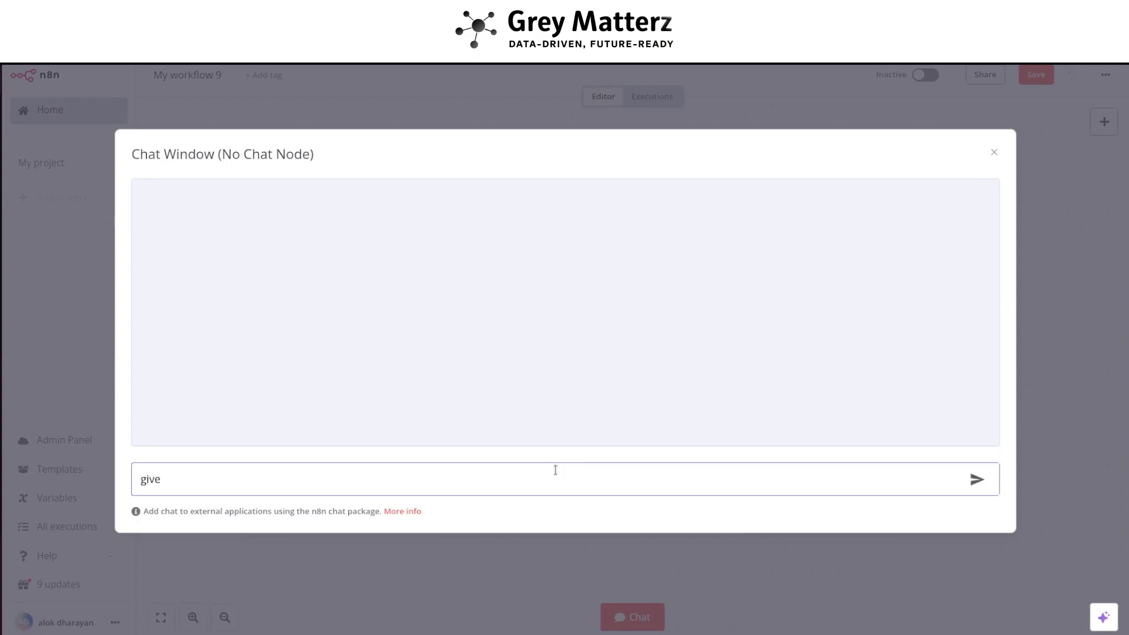
{"action": "type", "text": " number of femlaes"}
{"action": "key", "text": "Return"}
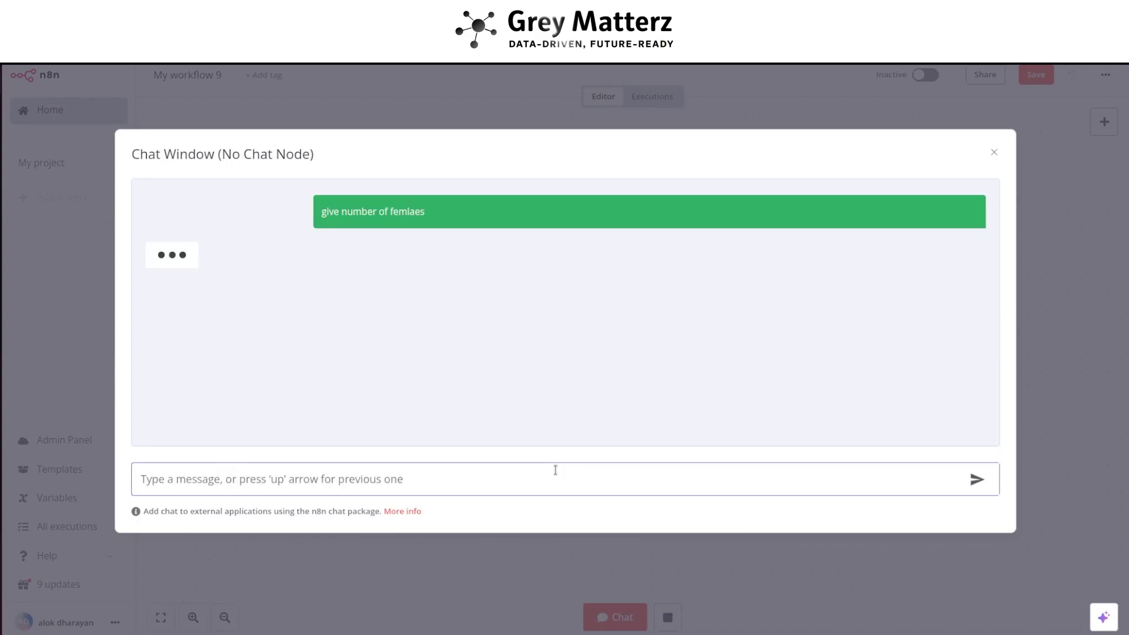
Examine the Google Sheets node's output rows as a table and as JSON, and return to the canvas
{"action": "left_click", "coordinate": [1070, 266]}
{"action": "double_click", "coordinate": [777, 341]}
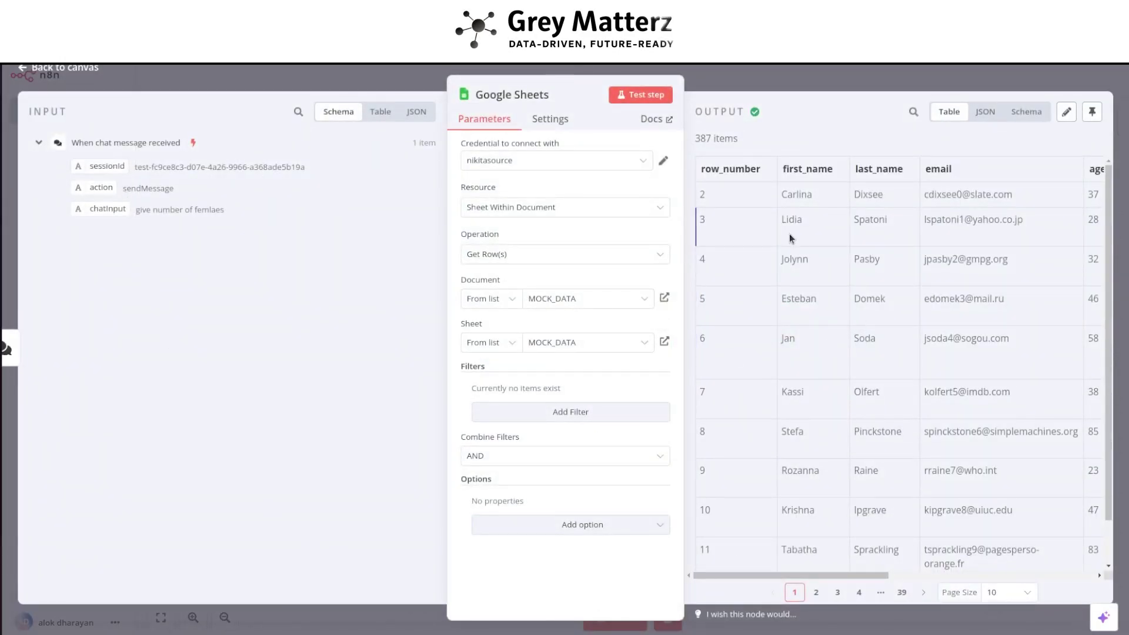
{"action": "left_click", "coordinate": [984, 112]}
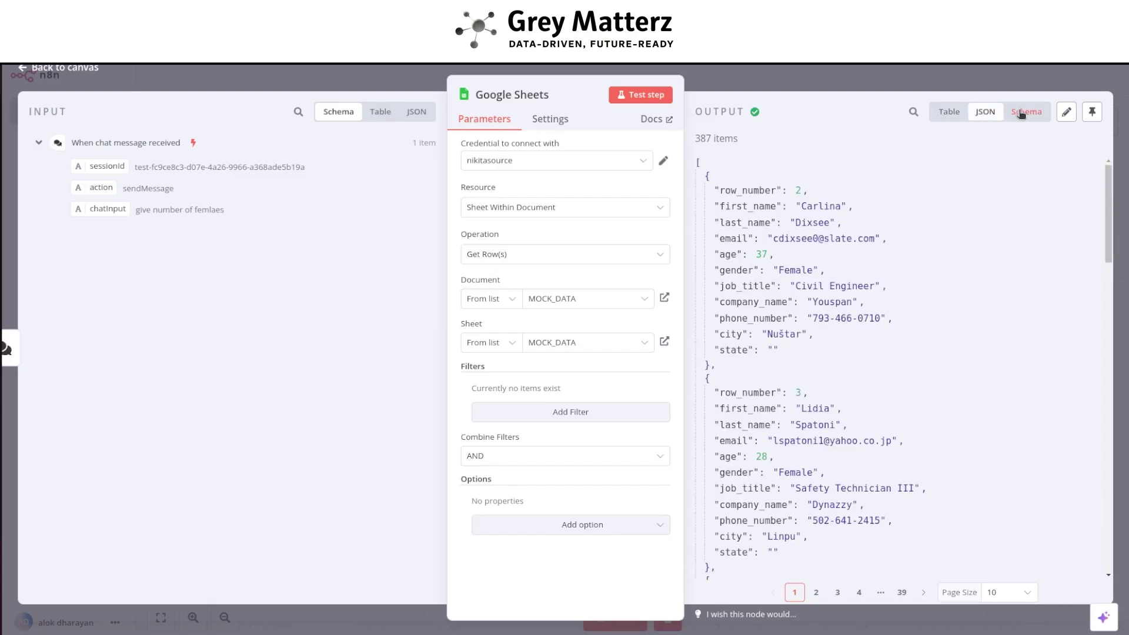
{"action": "left_click", "coordinate": [937, 80]}
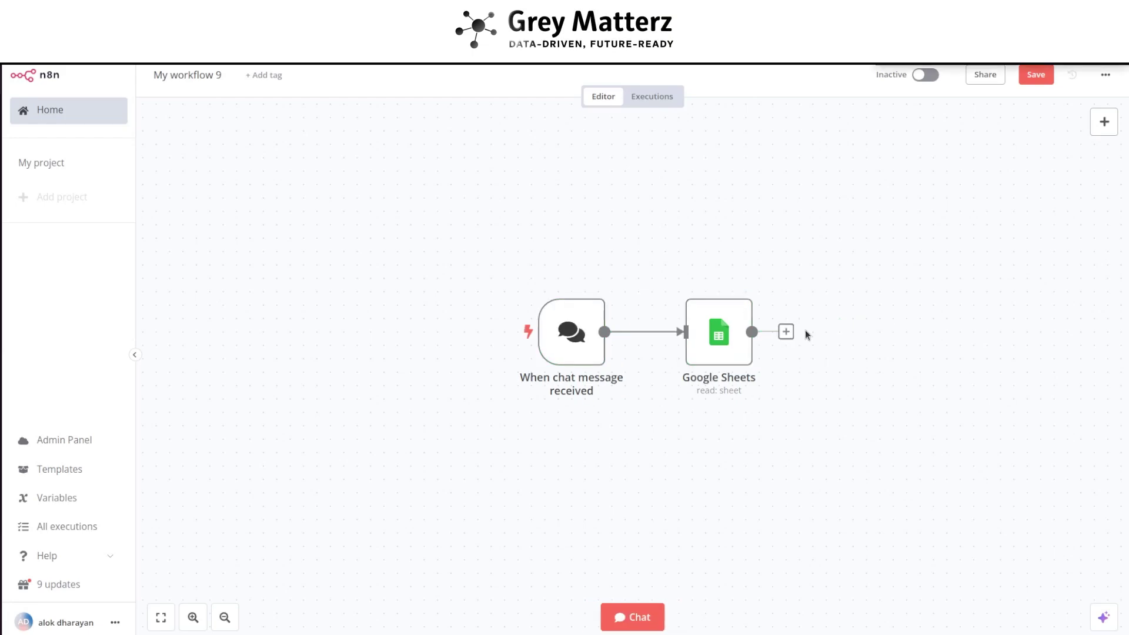
Add an Aggregate node after the Google Sheets node
{"action": "left_click", "coordinate": [786, 331]}
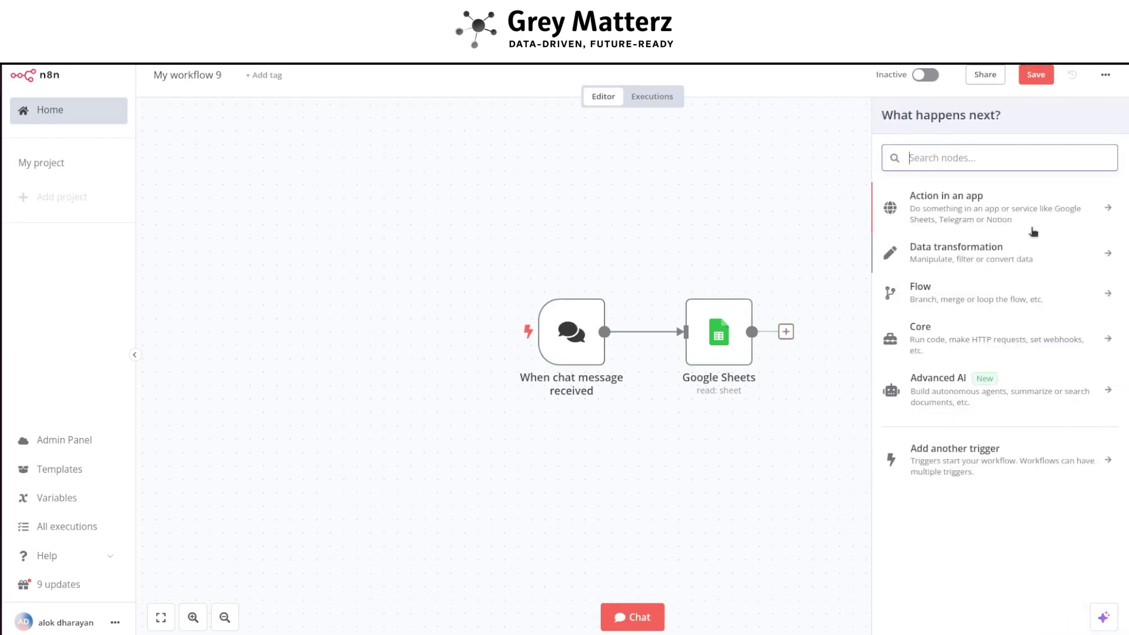
{"action": "type", "text": "agree"}
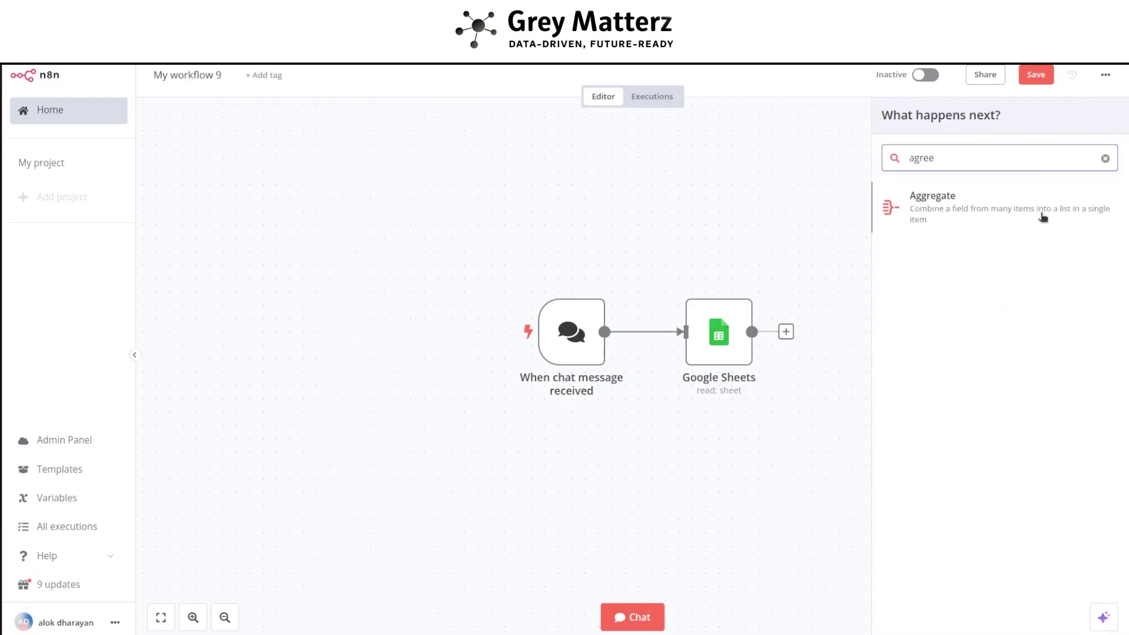
{"action": "left_click", "coordinate": [1043, 217]}
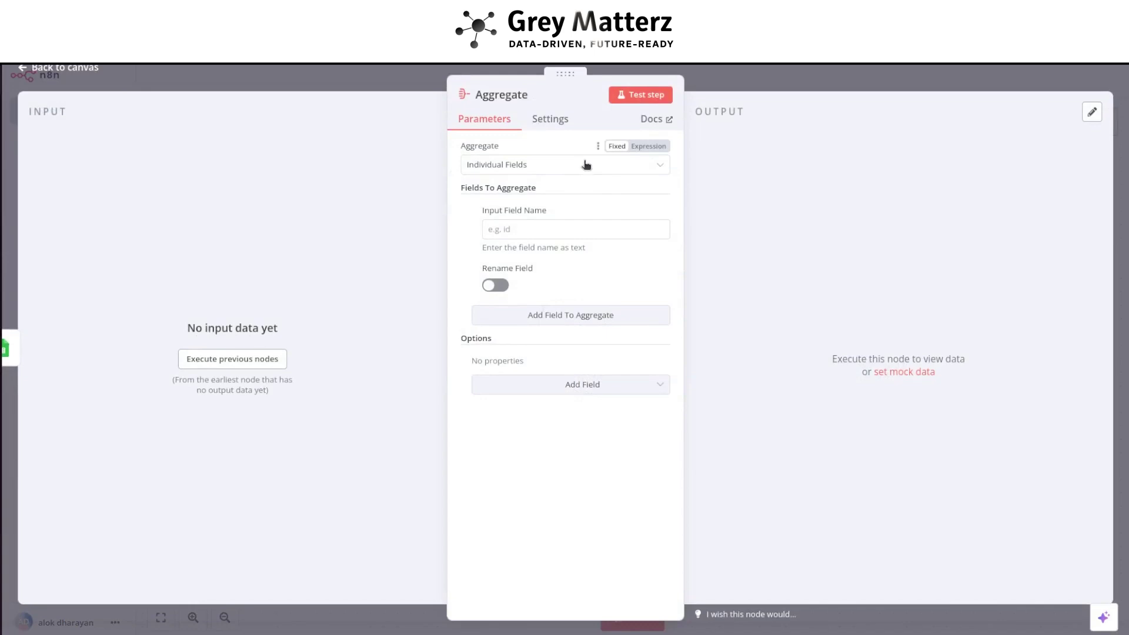
Set the Aggregate node to All Item Data (Into a Single List), keep All Fields included, and return to the canvas
{"action": "left_click", "coordinate": [586, 164]}
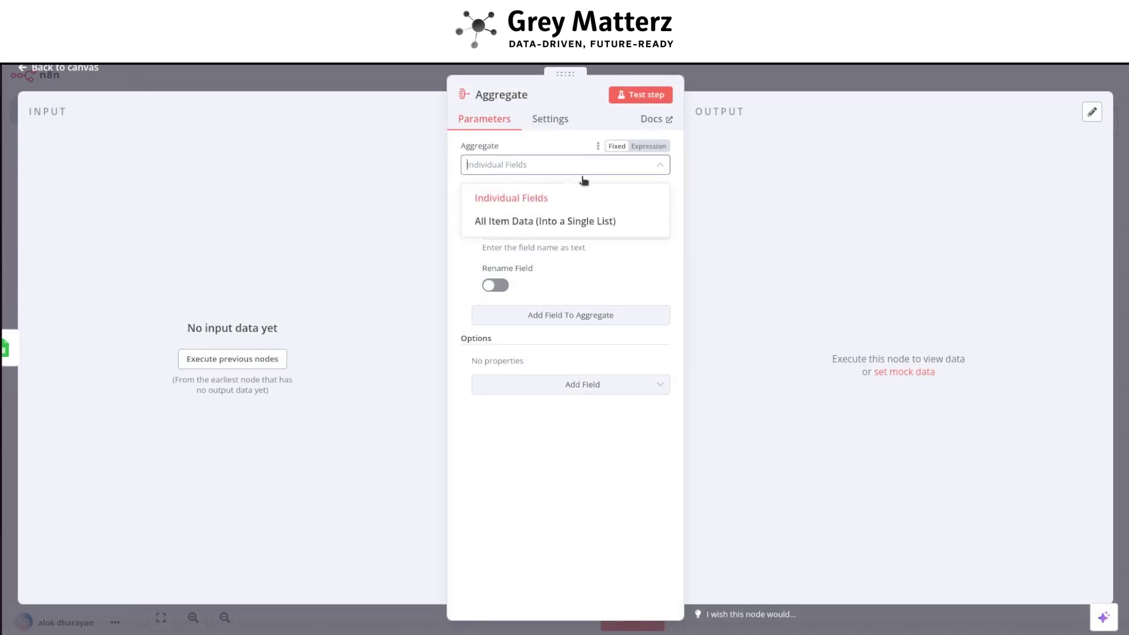
{"action": "left_click", "coordinate": [585, 218]}
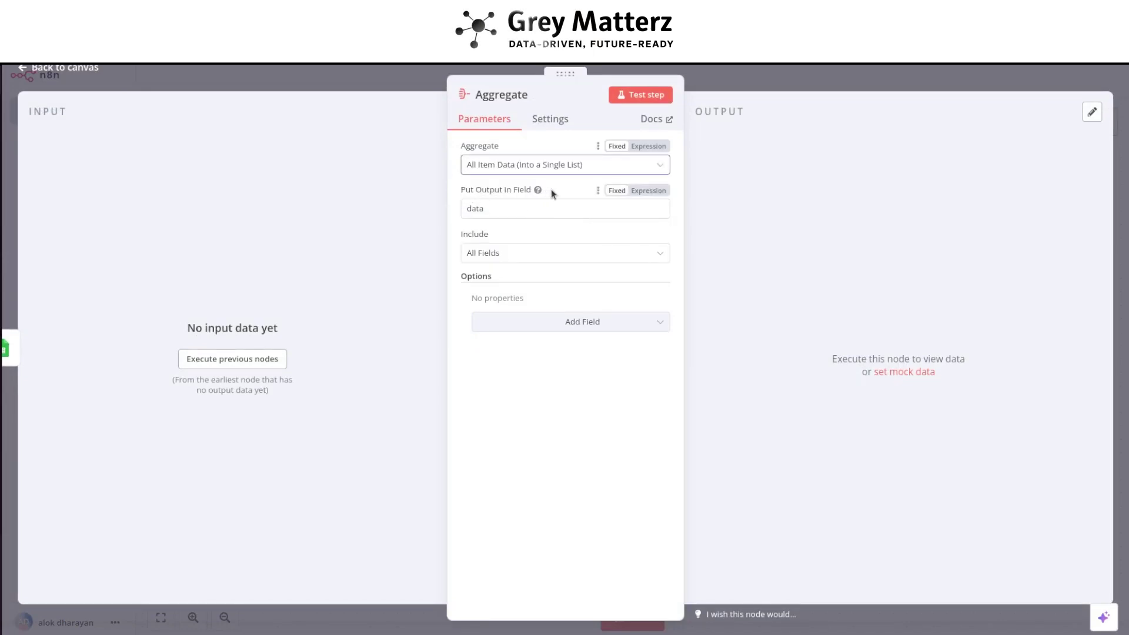
{"action": "left_click", "coordinate": [534, 252]}
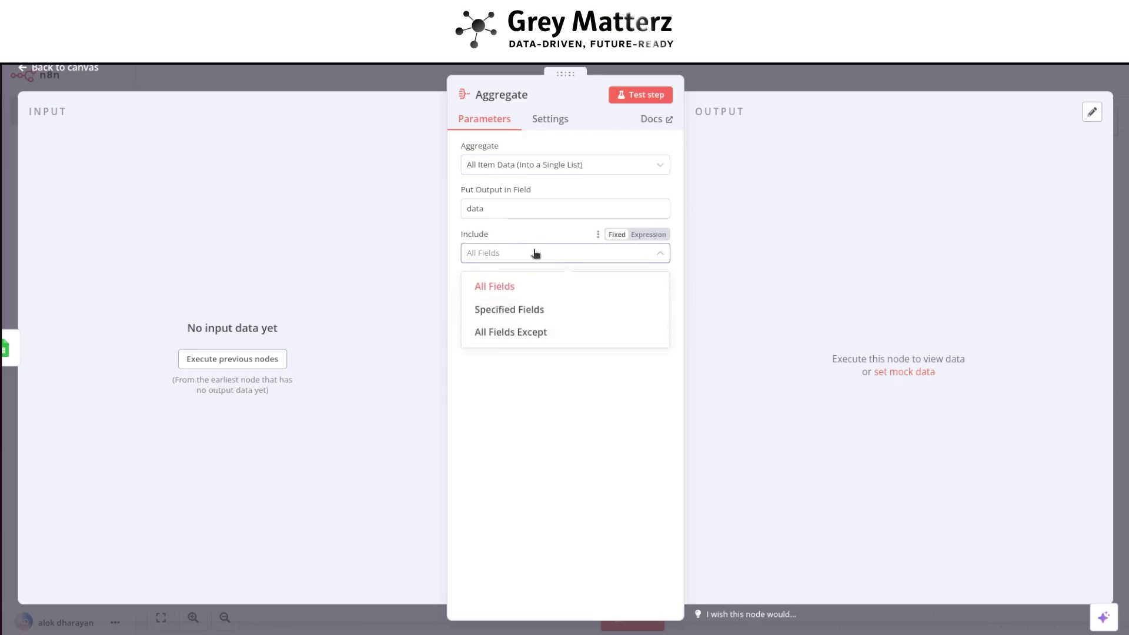
{"action": "left_click", "coordinate": [782, 284]}
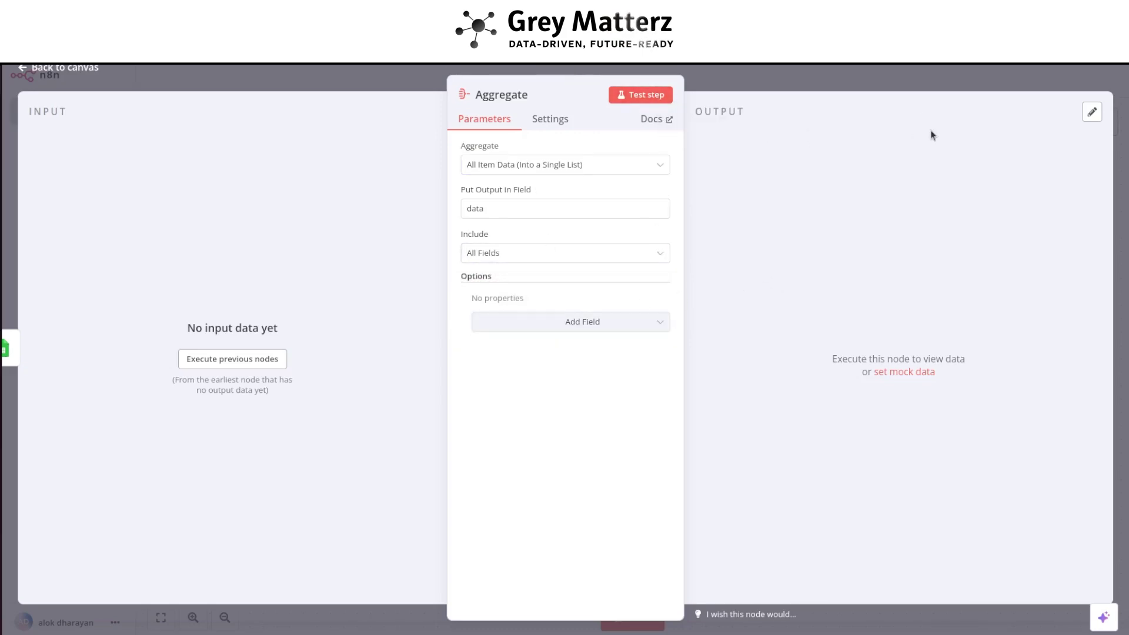
{"action": "left_click", "coordinate": [900, 75]}
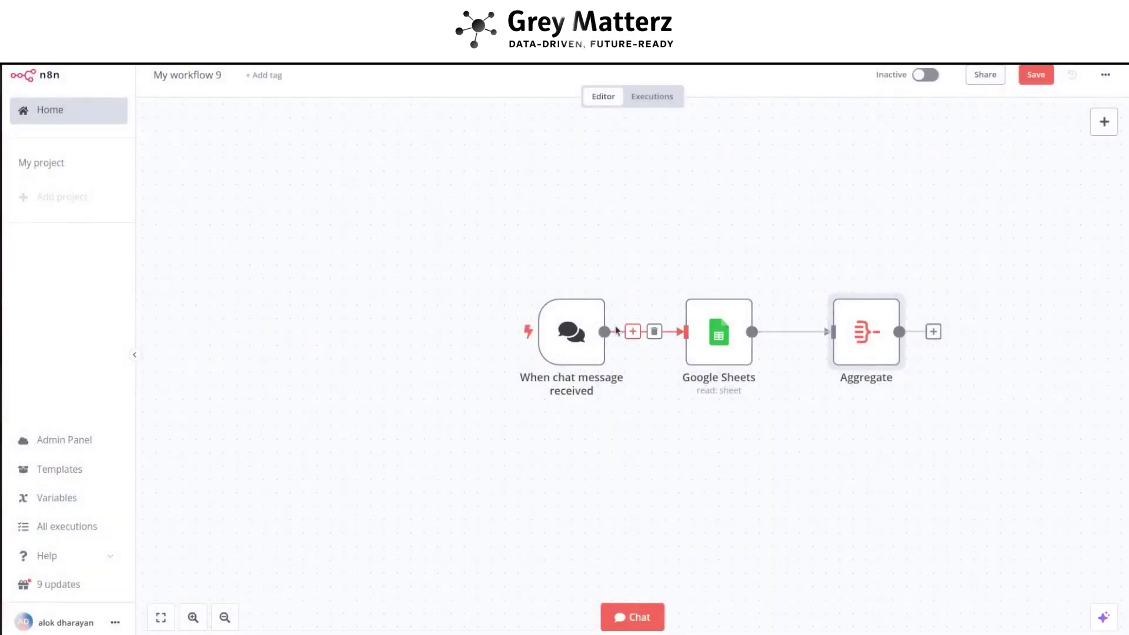
{"action": "left_click", "coordinate": [573, 336]}
{"action": "left_click", "coordinate": [631, 617]}
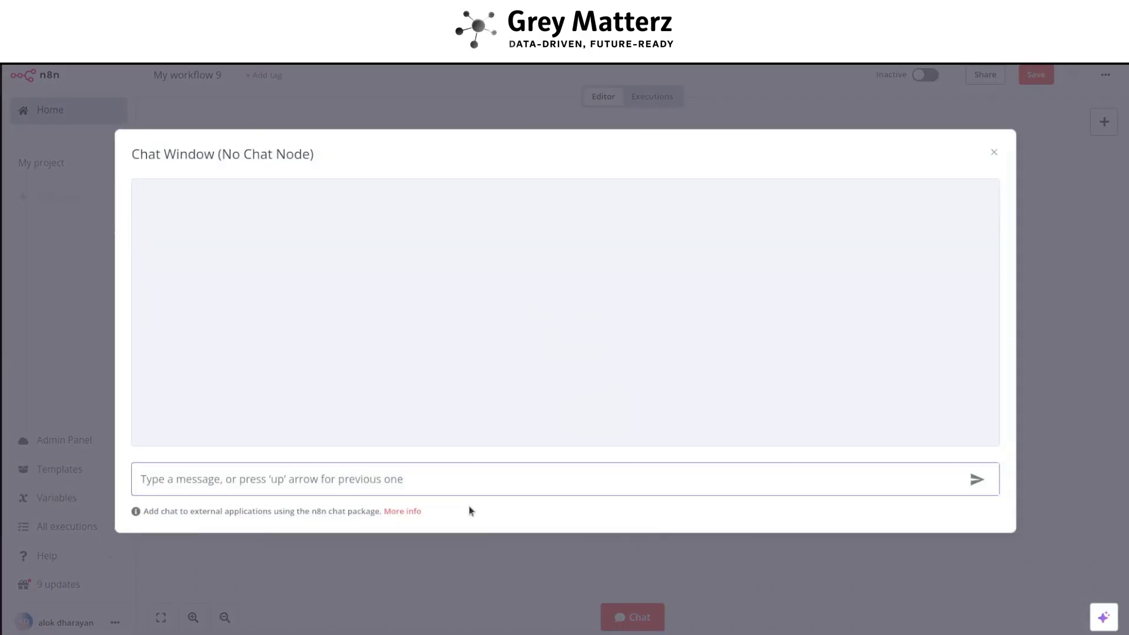
{"action": "left_click", "coordinate": [1127, 464]}
Save the workflow and run it with the chat message "give me the number of nodes"
{"action": "key", "text": "ctrl+s"}
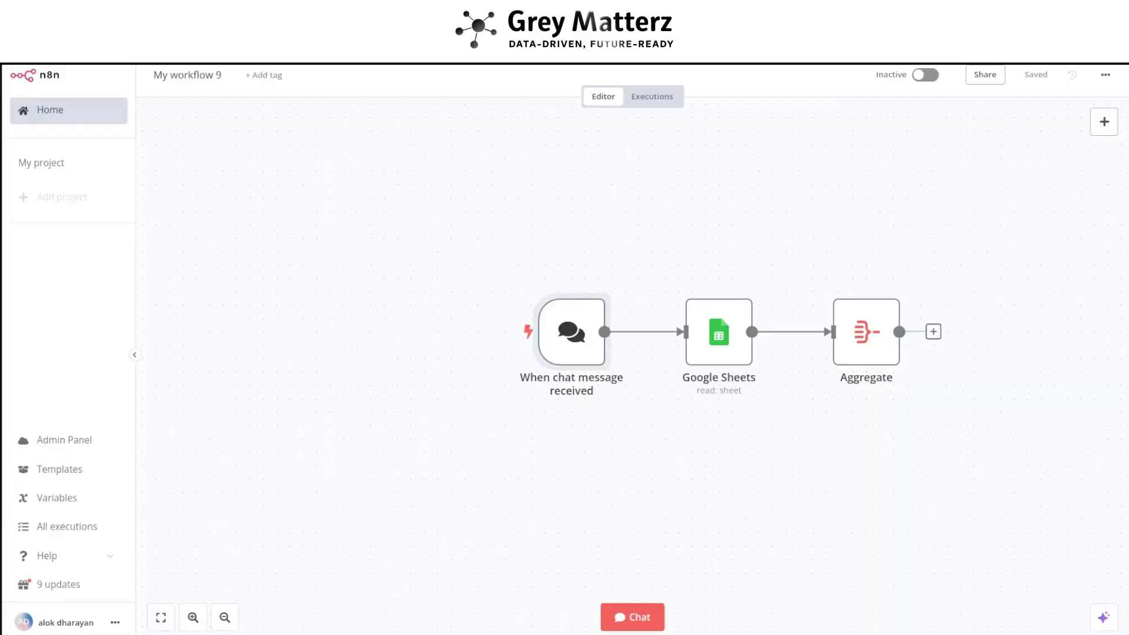
{"action": "left_click", "coordinate": [632, 616]}
{"action": "type", "text": "give me the n"}
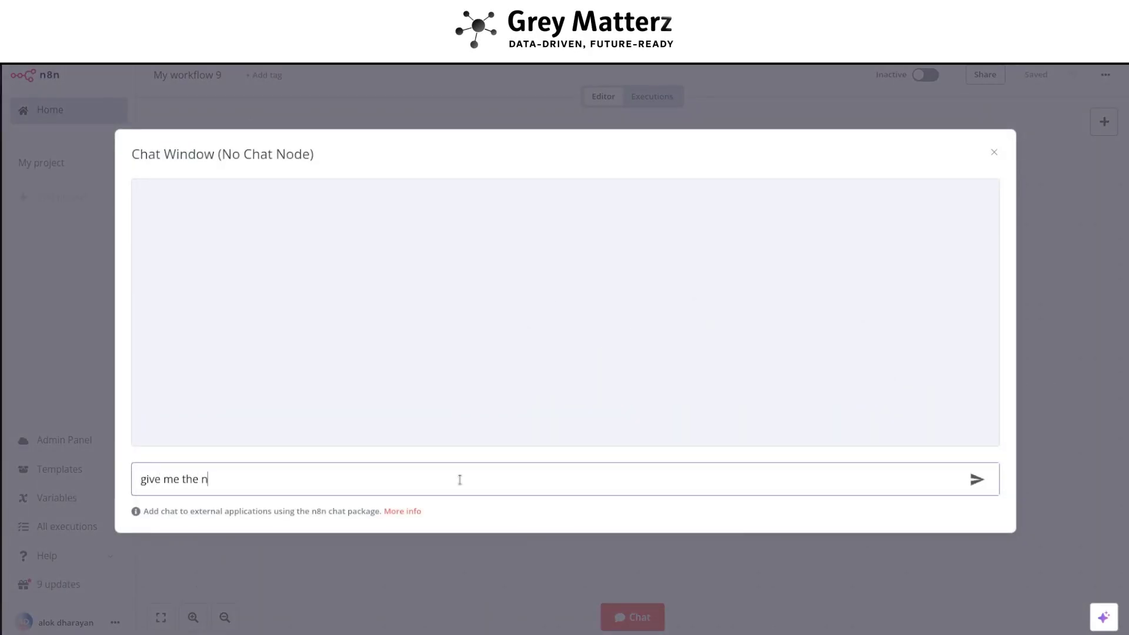
{"action": "type", "text": "umber of nodes"}
{"action": "key", "text": "Return"}
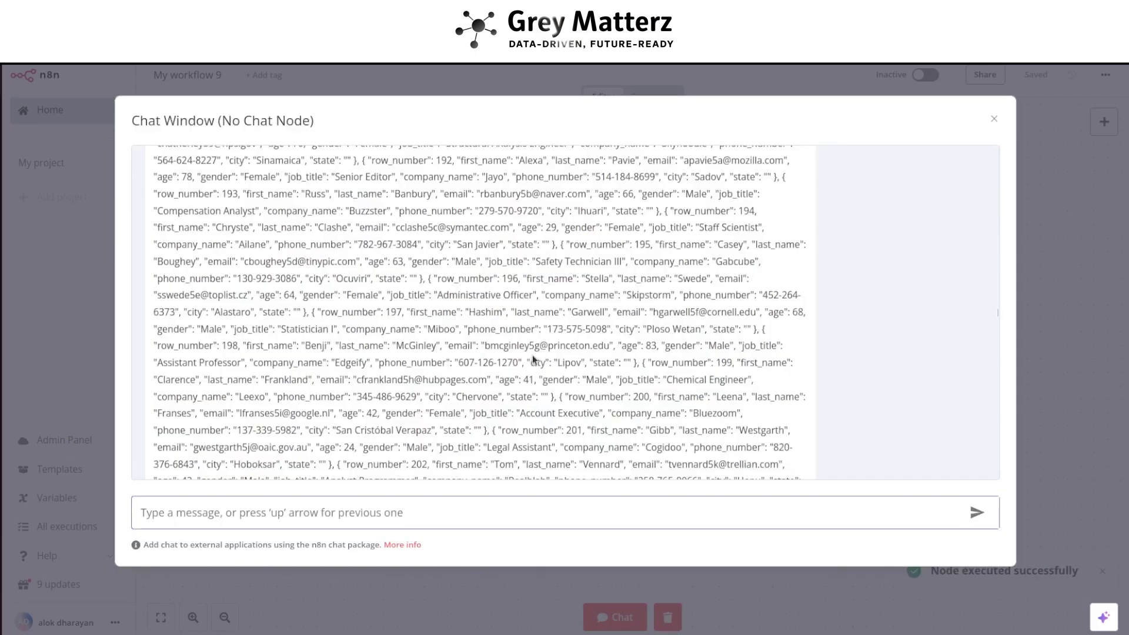
Run the workflow with the chat message "give me the number of females" and inspect the Aggregate node's output
{"action": "type", "text": "give me the number of females"}
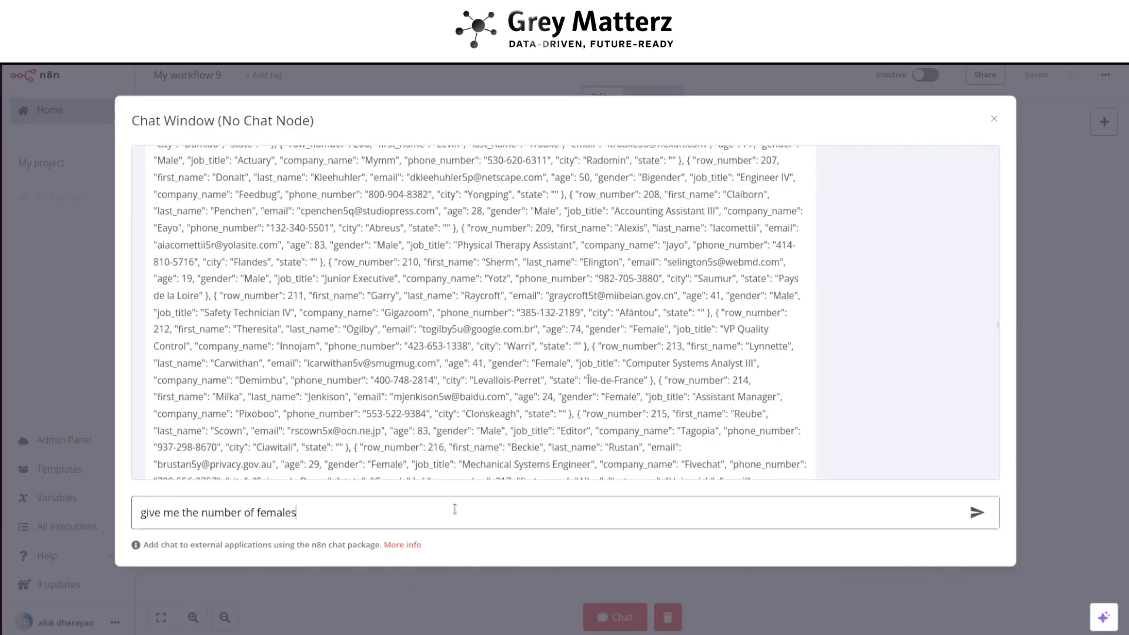
{"action": "key", "text": "Return"}
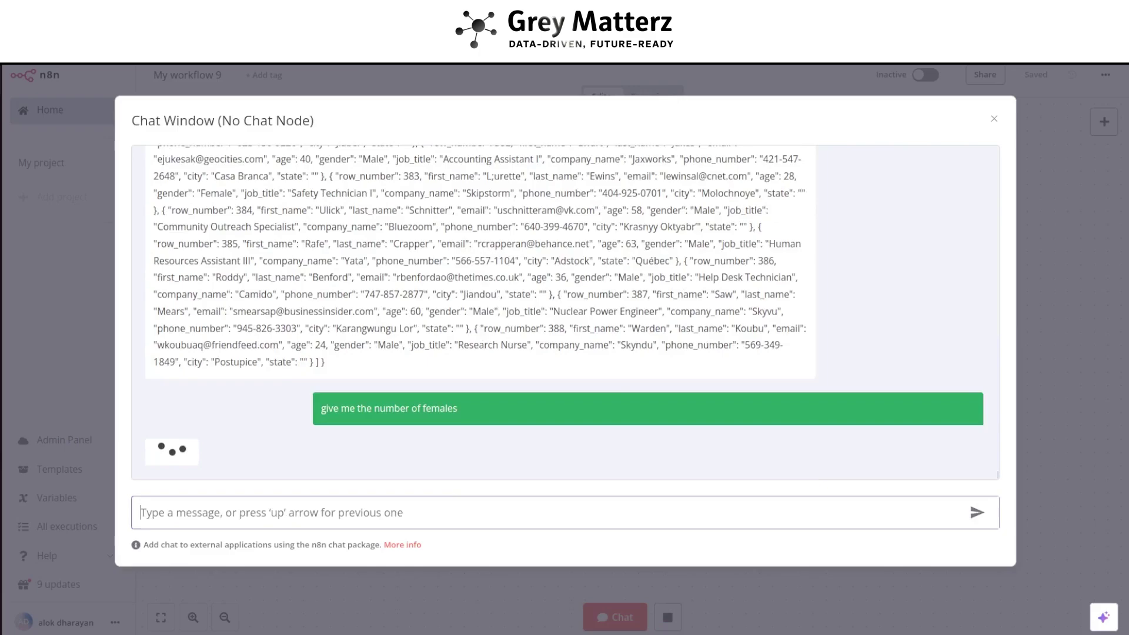
{"action": "key", "text": "Escape"}
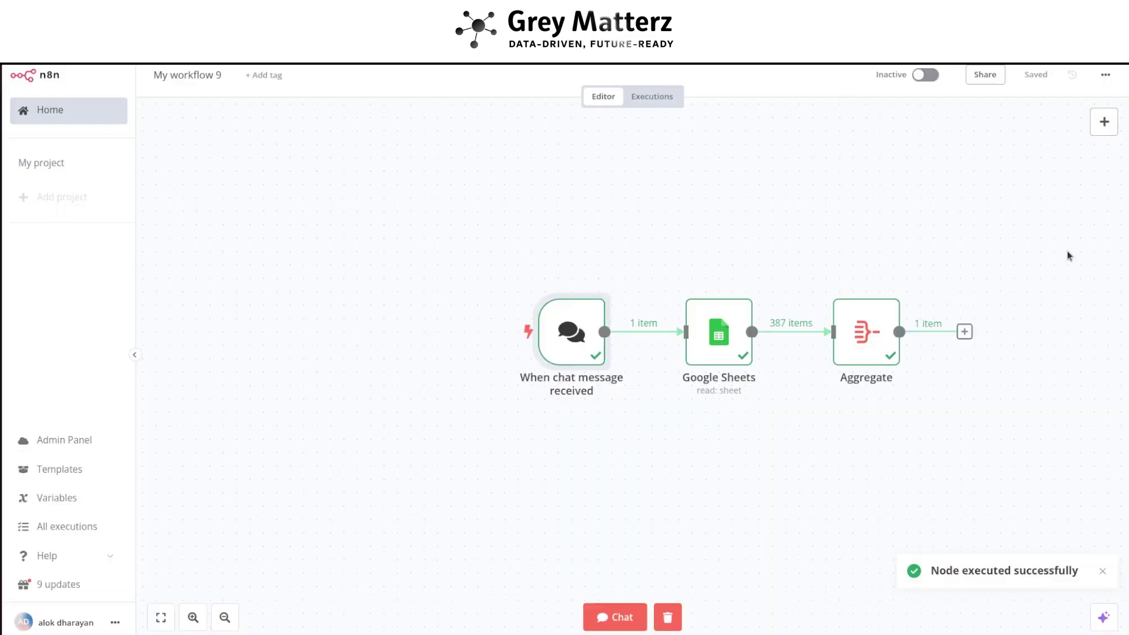
{"action": "double_click", "coordinate": [850, 348]}
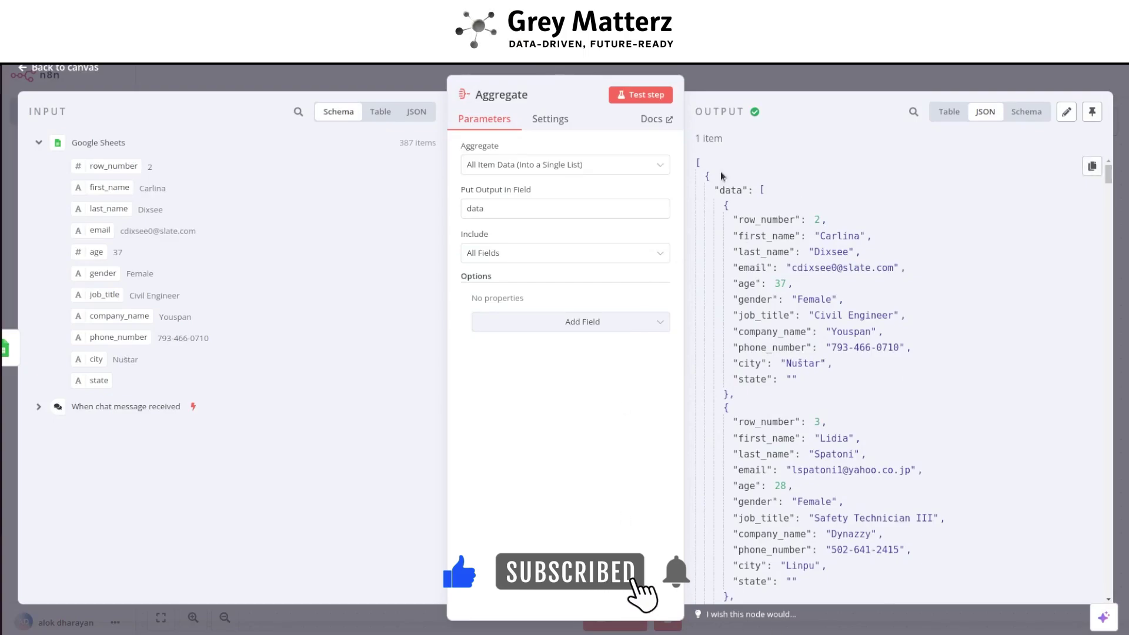
{"action": "key", "text": "Escape"}
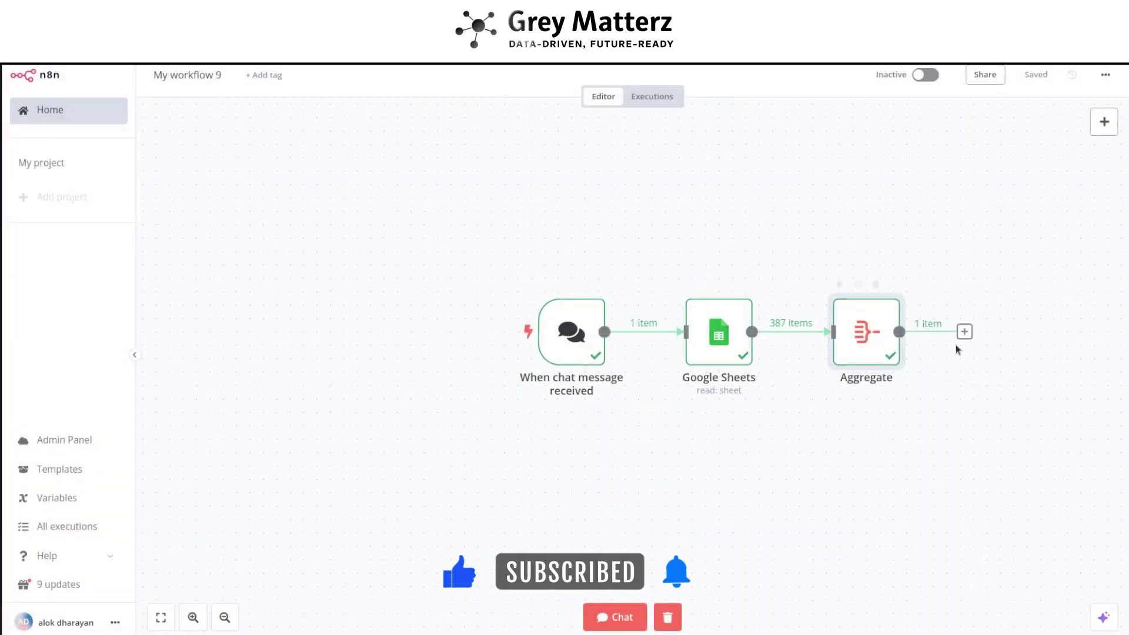
Add an Edit Fields (Set) node after the Aggregate node
{"action": "left_click", "coordinate": [962, 330]}
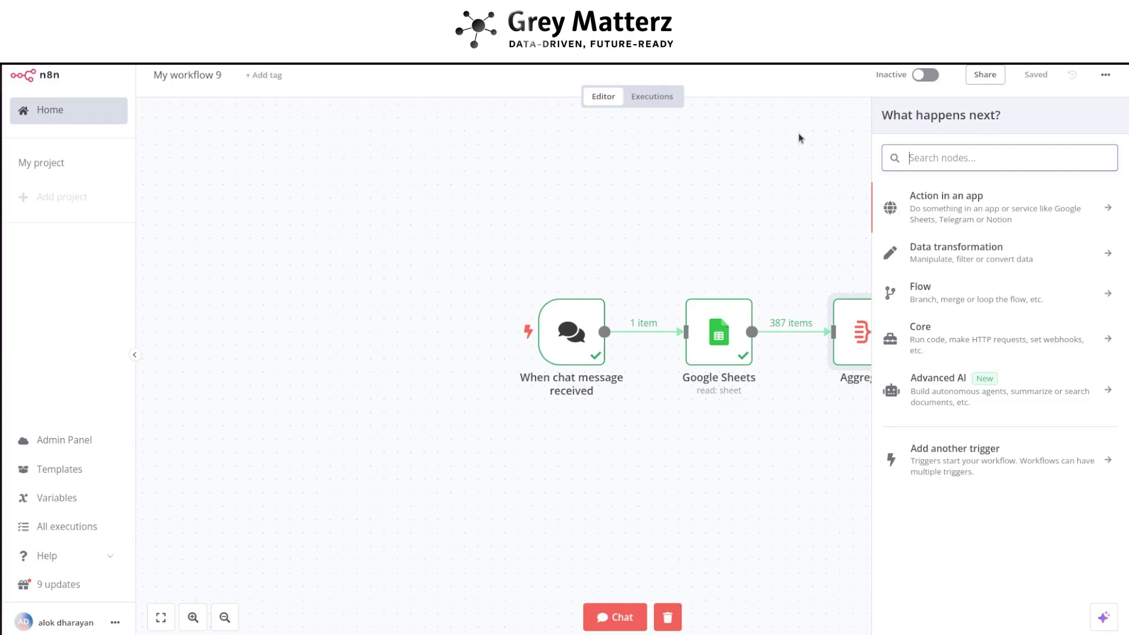
{"action": "type", "text": "edit"}
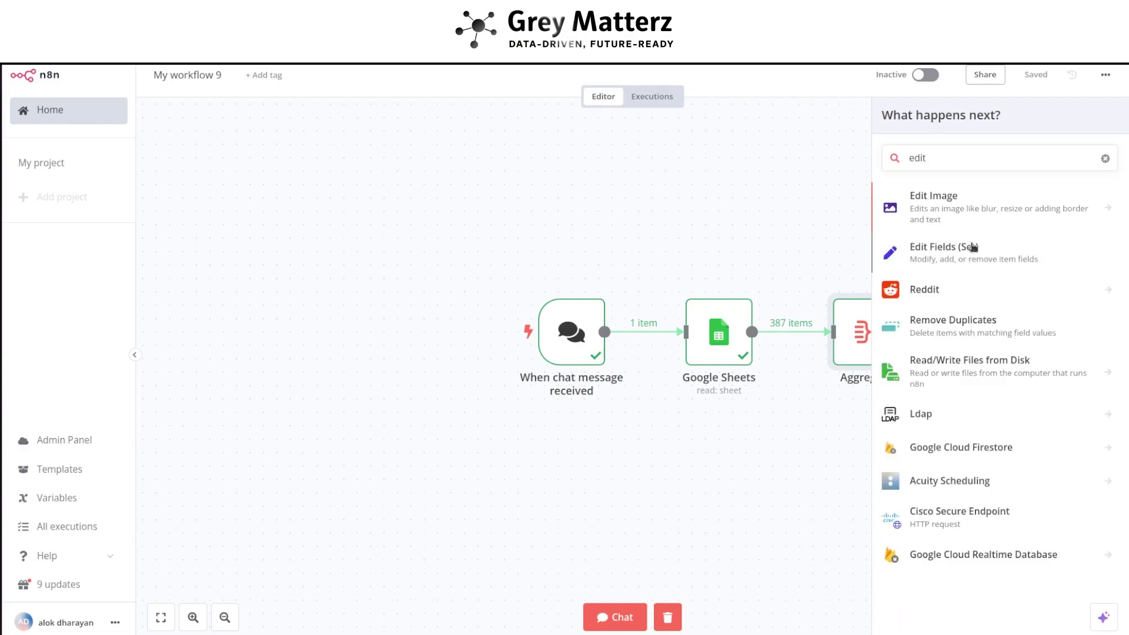
{"action": "left_click", "coordinate": [973, 247]}
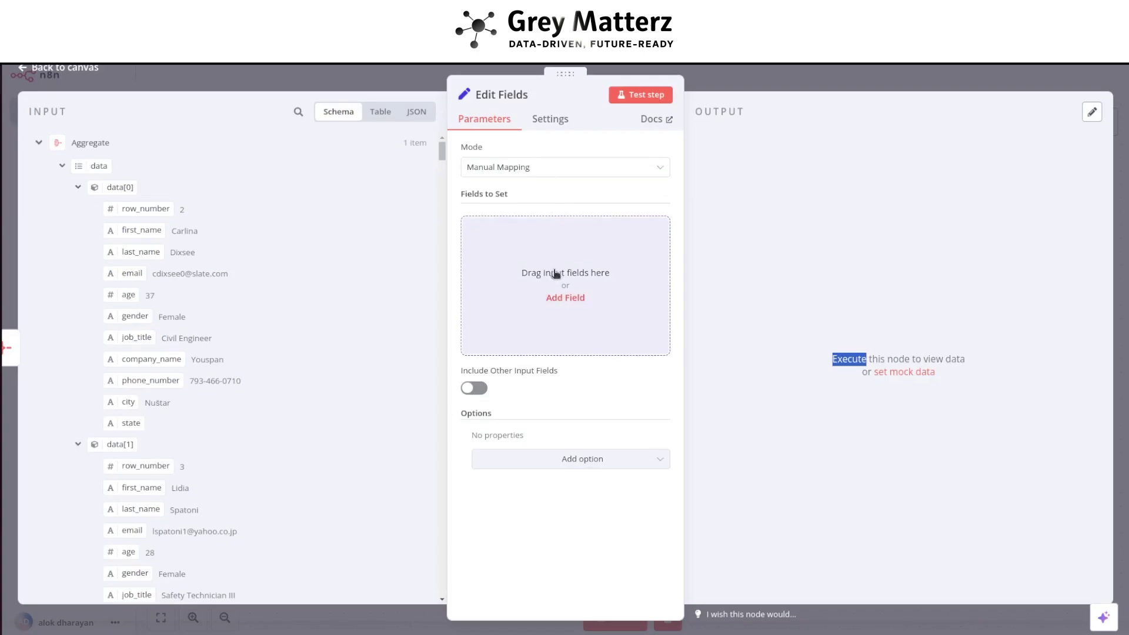
Add a String field named columns to the Edit Fields node with the value {{ JSON.stringify(Object.keys($json.data[0])) }}
{"action": "left_click", "coordinate": [565, 298]}
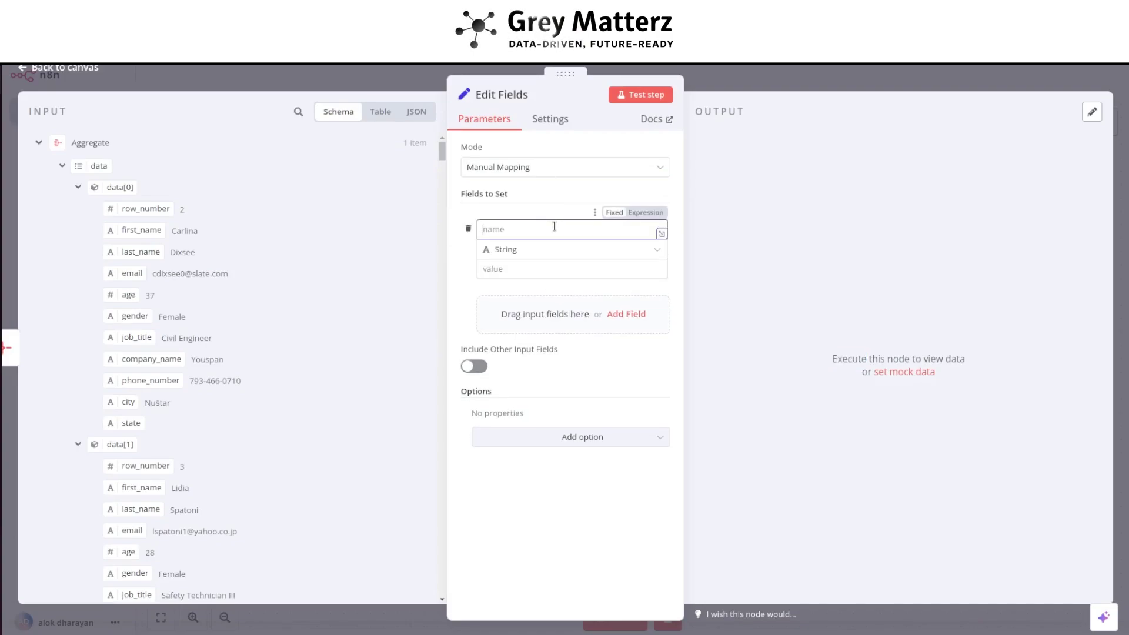
{"action": "type", "text": "co"}
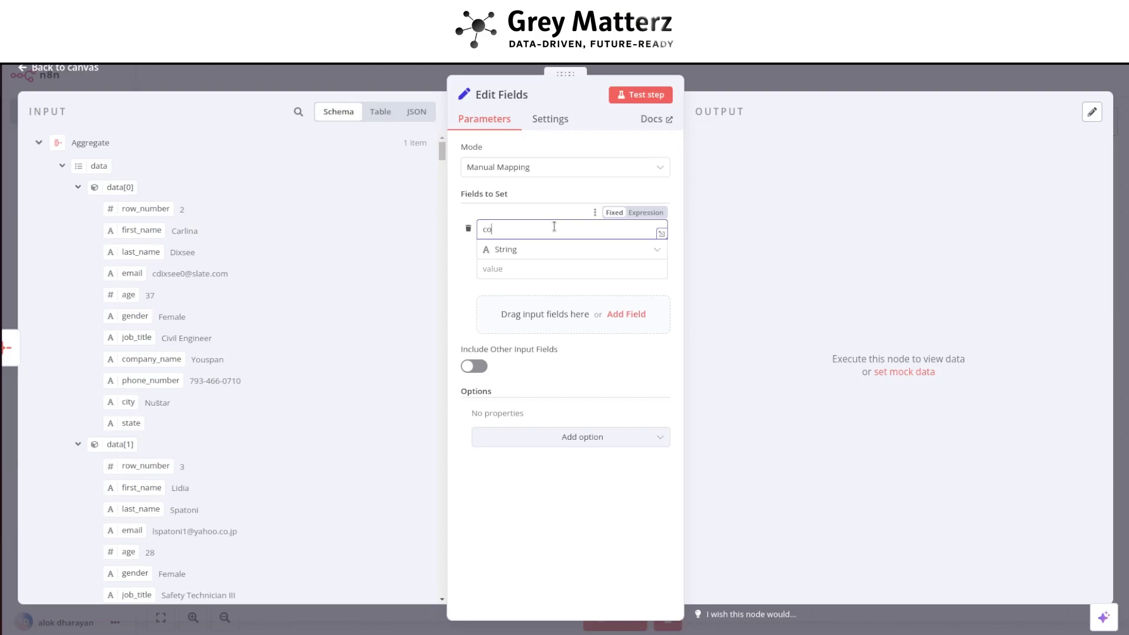
{"action": "type", "text": "lumns"}
{"action": "left_click", "coordinate": [523, 267]}
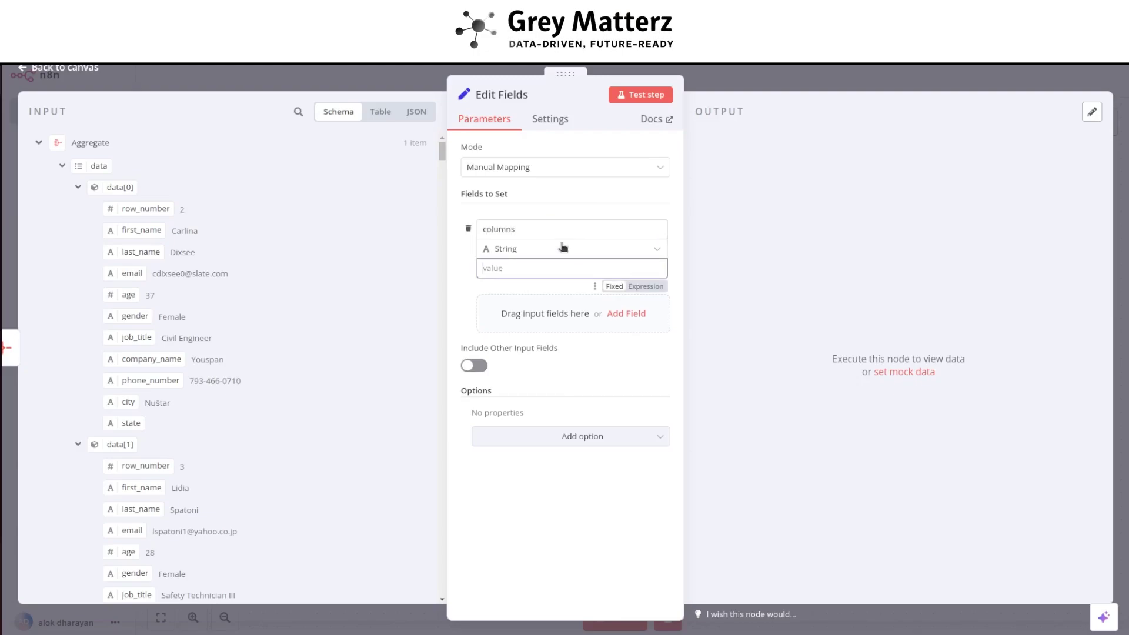
{"action": "type", "text": "{{ JSON.stringify(Object.keys($json.data[0])) }}"}
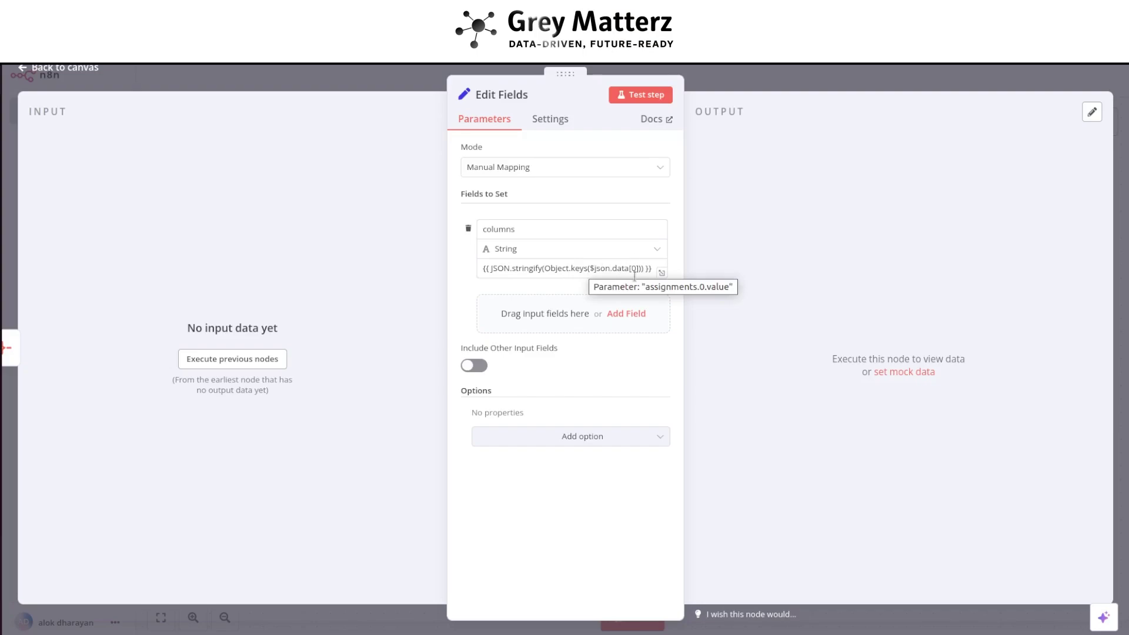
Make the columns value an expression, test the Edit Fields node, and return to the canvas
{"action": "left_click", "coordinate": [520, 270]}
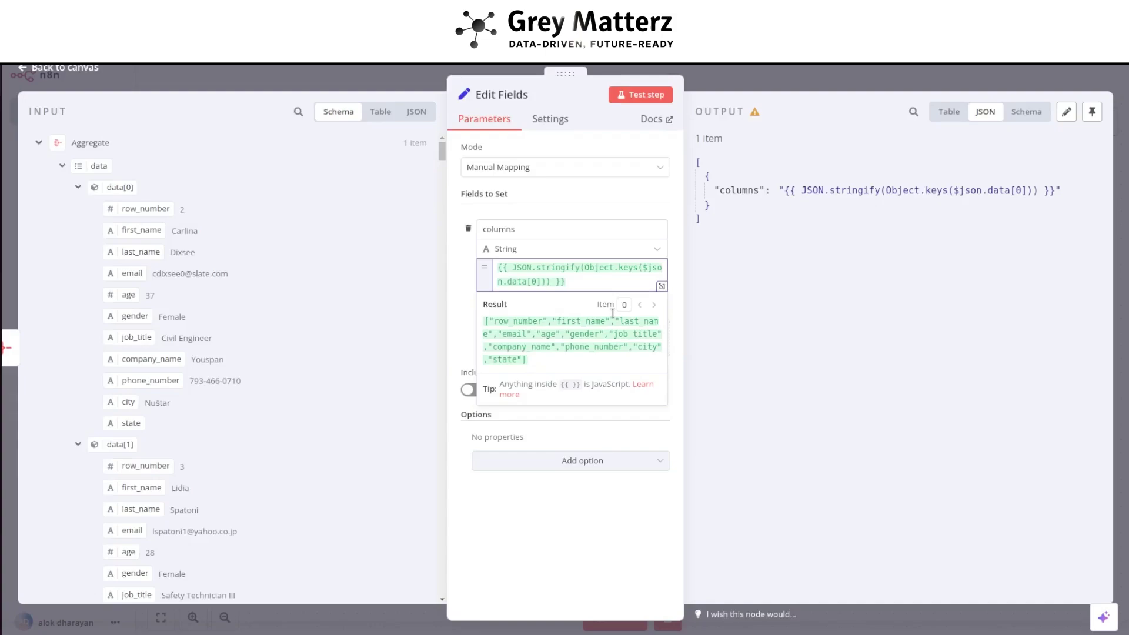
{"action": "key", "text": "Escape"}
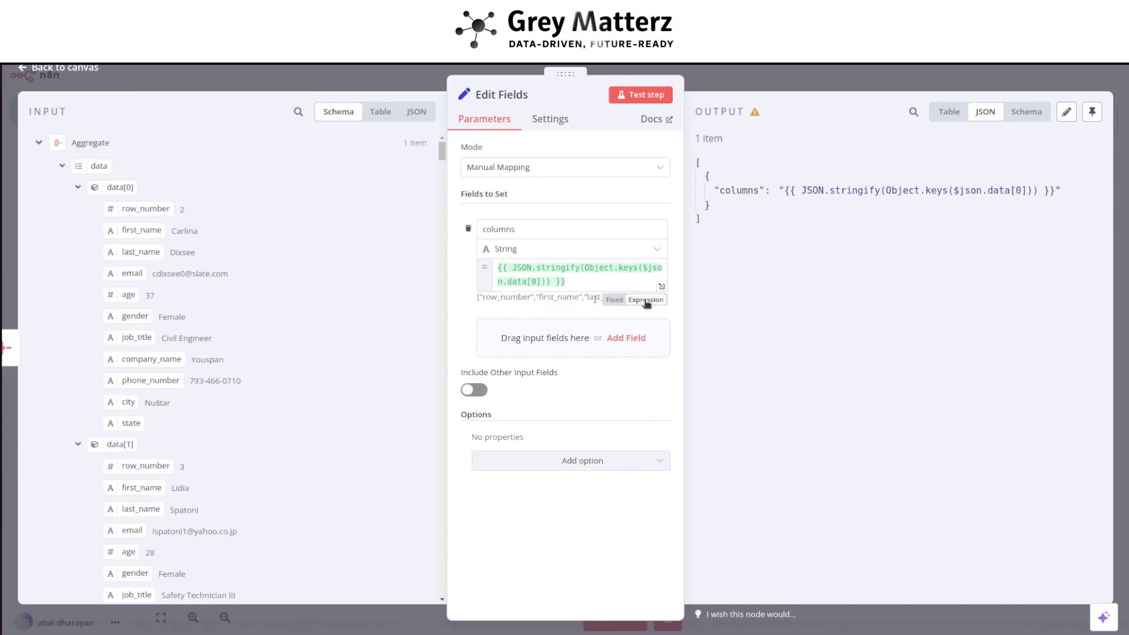
{"action": "left_click", "coordinate": [657, 94]}
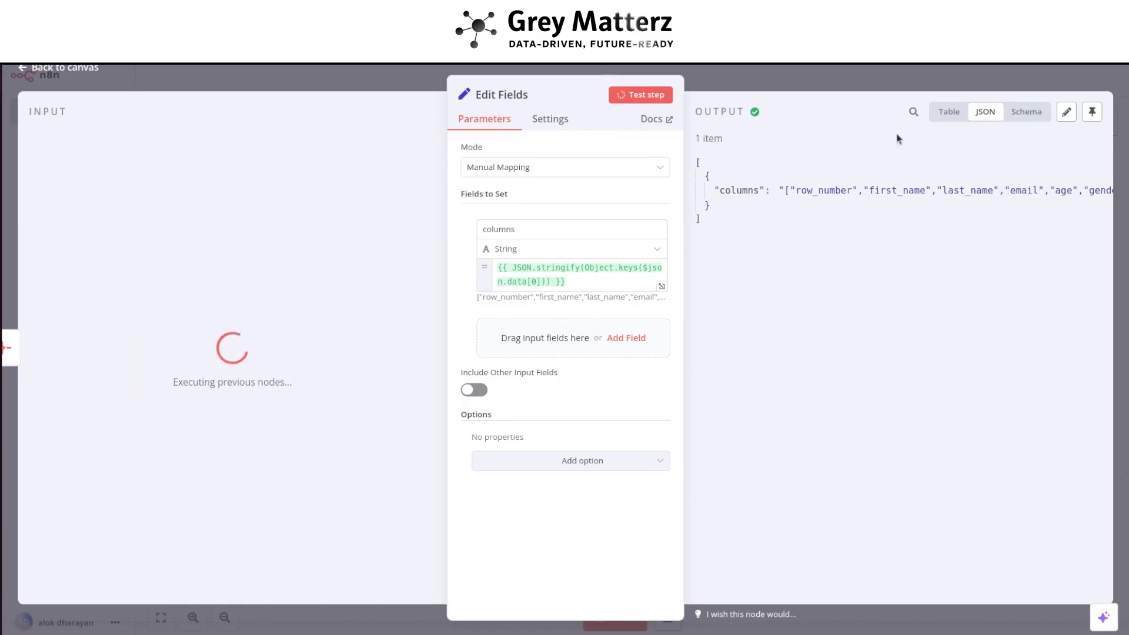
{"action": "left_click", "coordinate": [851, 77]}
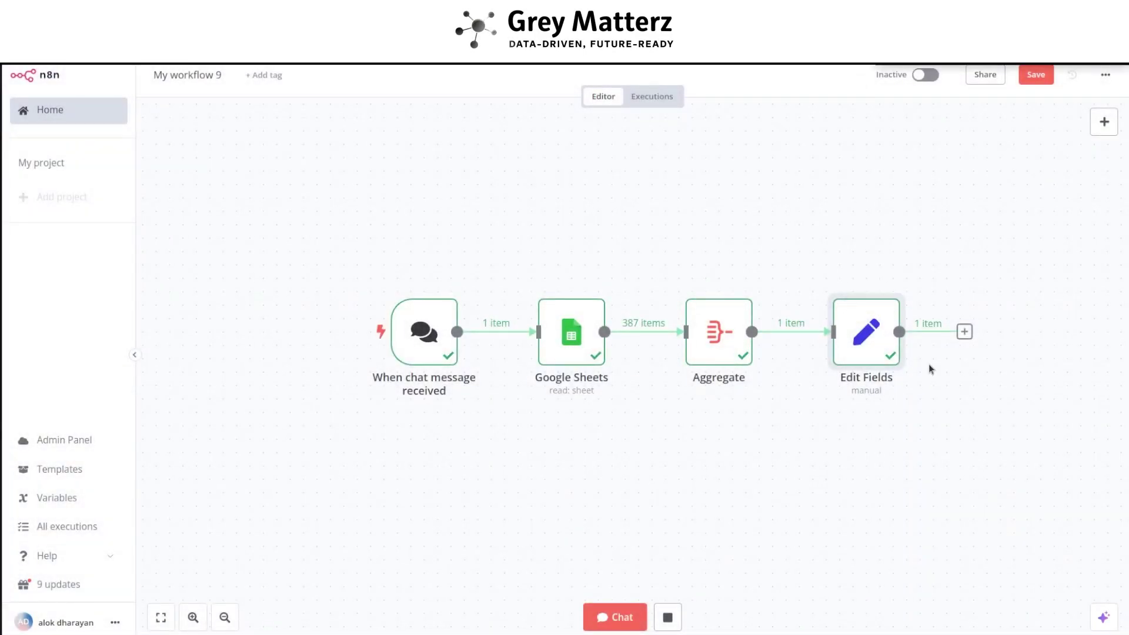
Add an AI Agent node after the Edit Fields node
{"action": "left_click", "coordinate": [964, 332]}
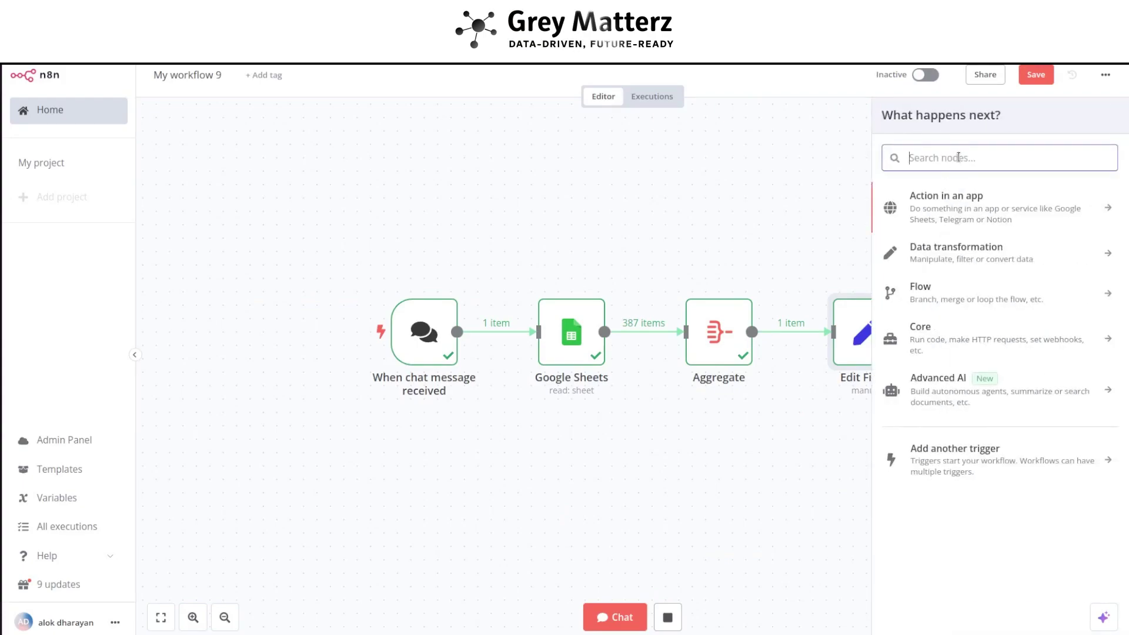
{"action": "type", "text": "ai agen"}
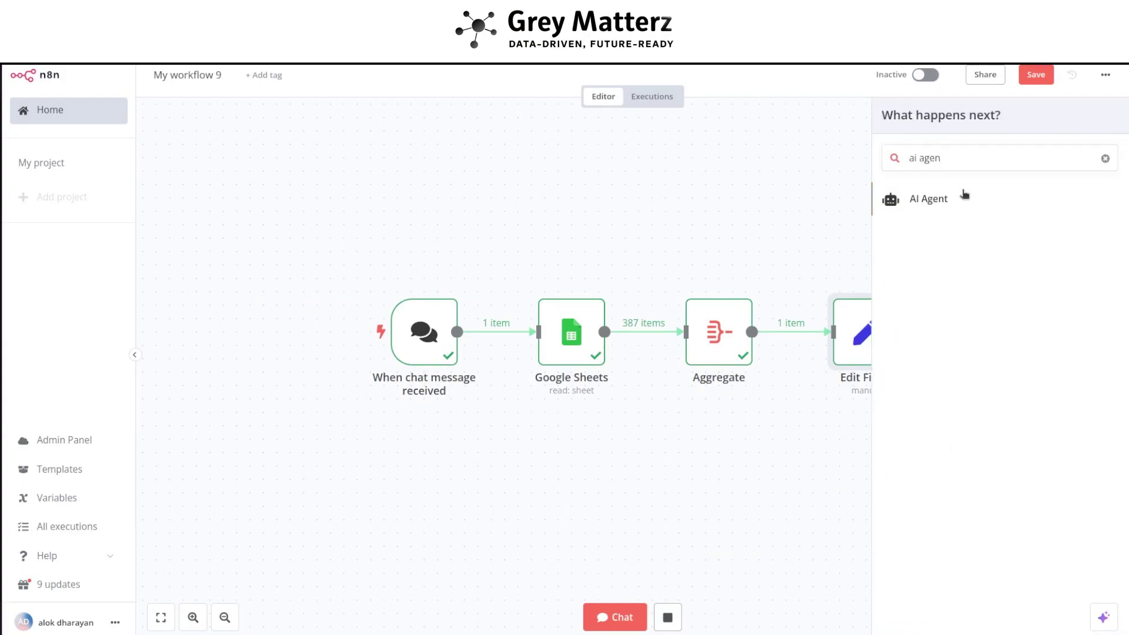
{"action": "left_click", "coordinate": [960, 194]}
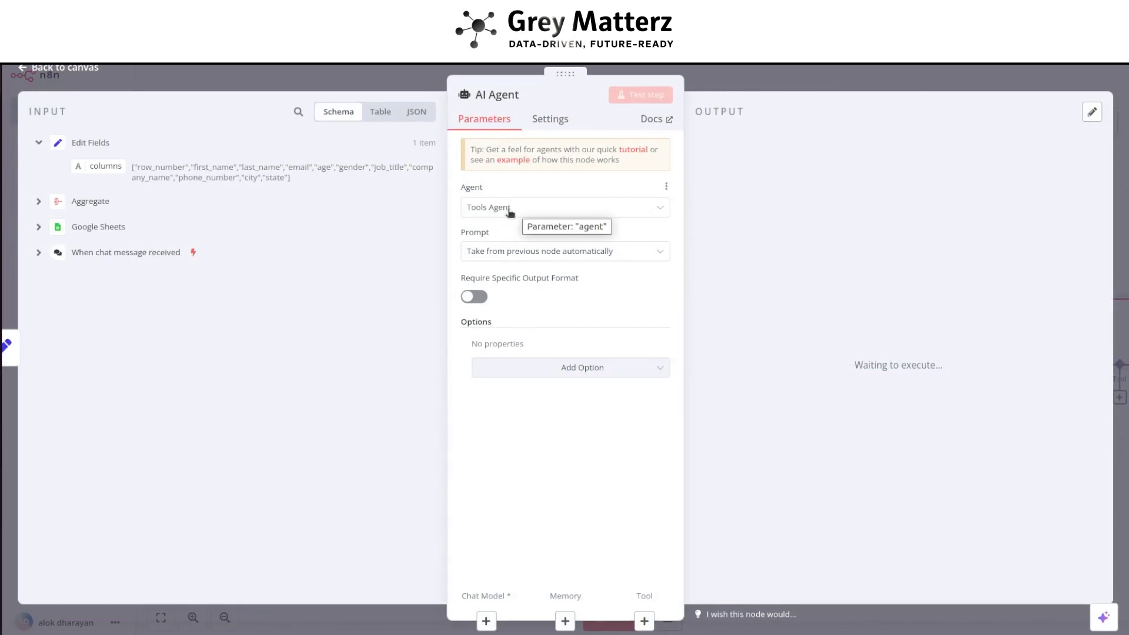
Set the AI Agent's prompt to Define below, map the chat trigger's chatInput as its text, and return to the canvas
{"action": "left_click", "coordinate": [509, 254]}
{"action": "left_click", "coordinate": [517, 317]}
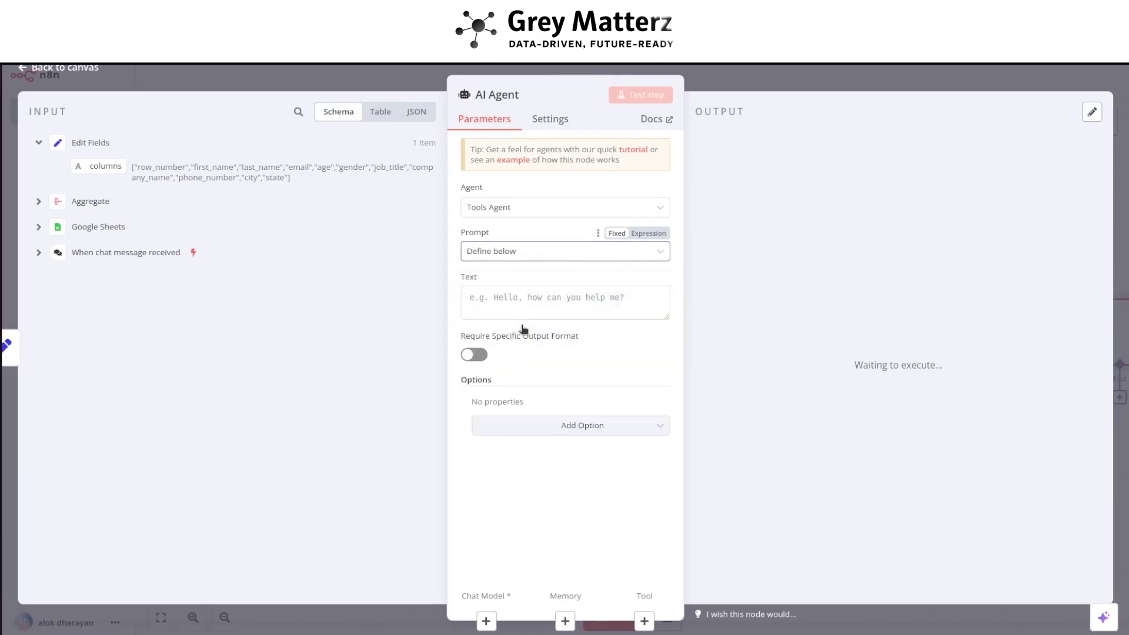
{"action": "left_click", "coordinate": [531, 301]}
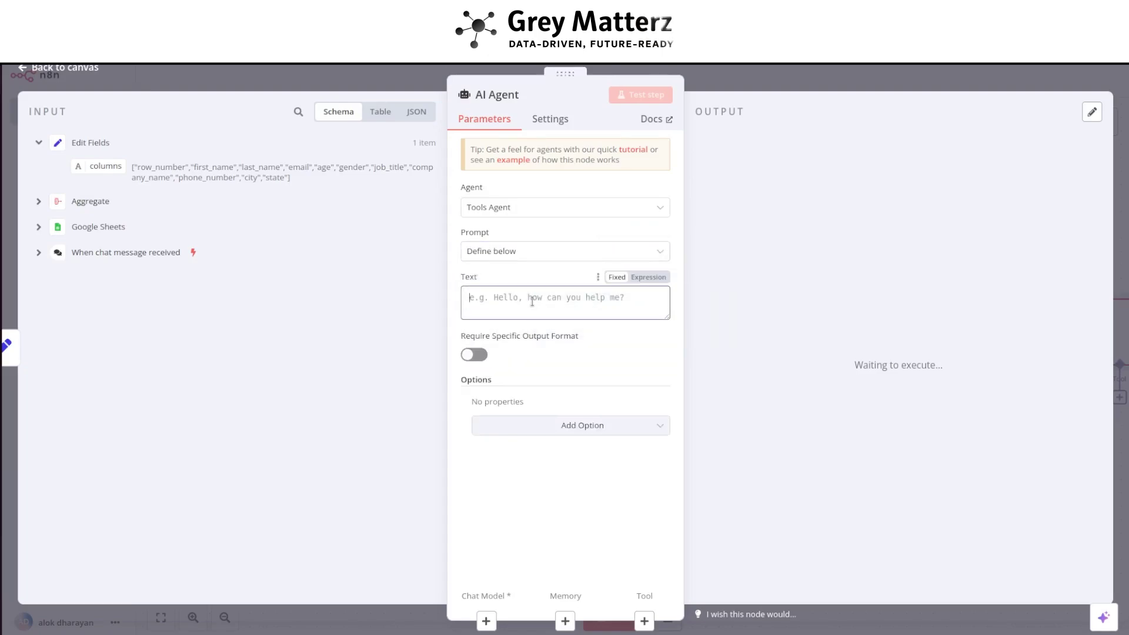
{"action": "left_click", "coordinate": [39, 252]}
{"action": "left_click_drag", "start_coordinate": [104, 319], "coordinate": [500, 300]}
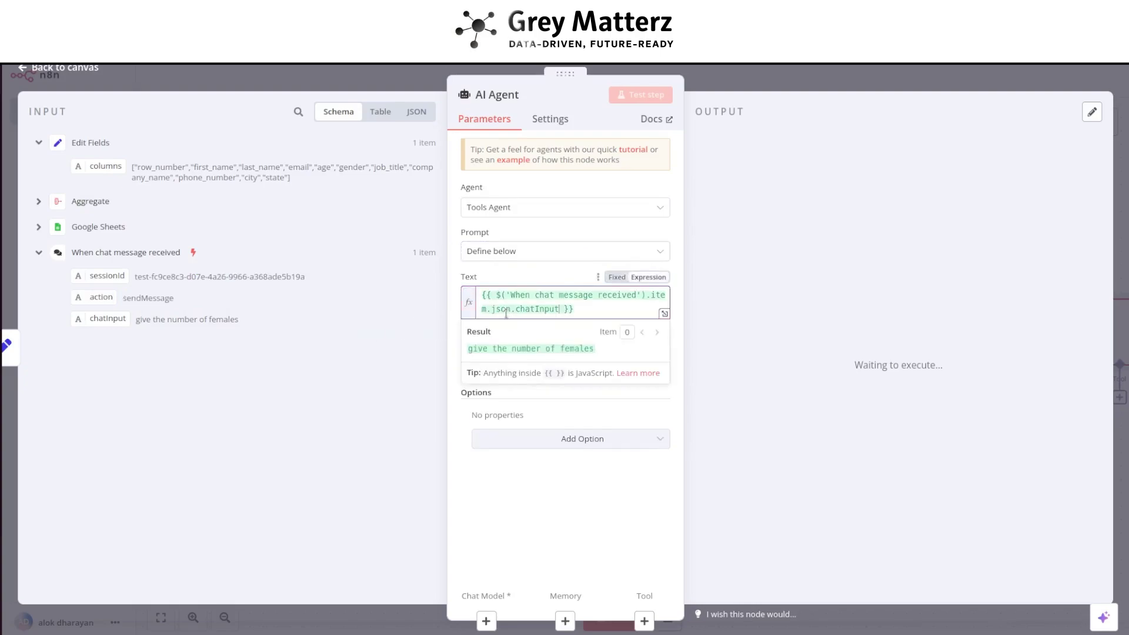
{"action": "left_click", "coordinate": [501, 282]}
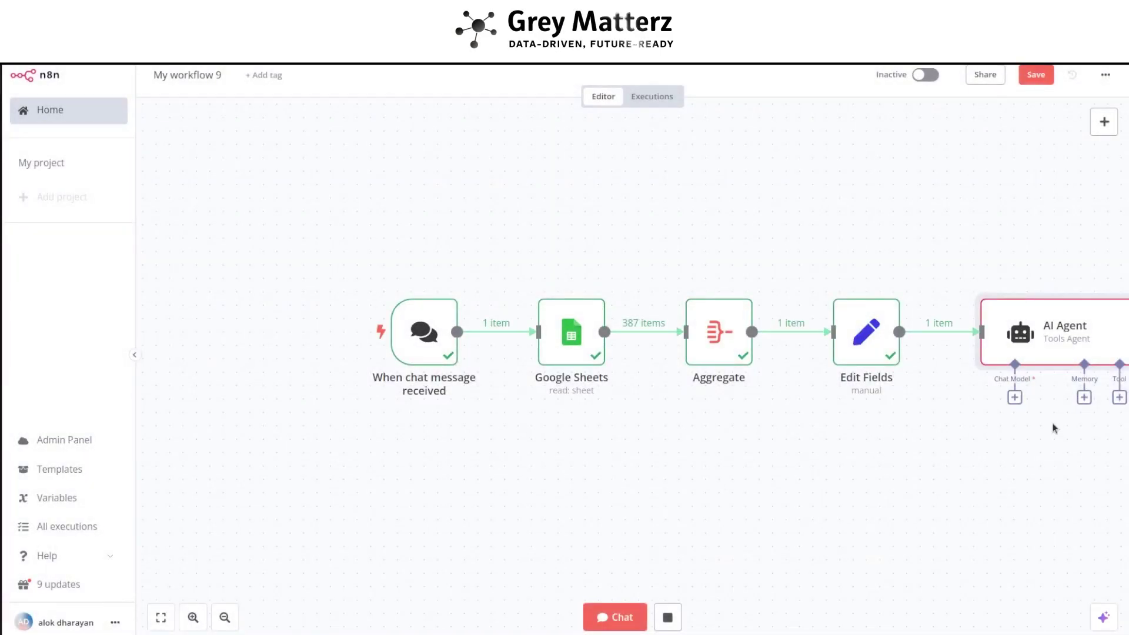
{"action": "key", "text": "Escape"}
Rearrange the nodes on the canvas, moving the first four up and left and placing the AI Agent below Edit Fields
{"action": "left_click_drag", "start_coordinate": [435, 346], "coordinate": [341, 293]}
{"action": "left_click_drag", "start_coordinate": [571, 341], "coordinate": [462, 301]}
{"action": "left_click_drag", "start_coordinate": [718, 341], "coordinate": [611, 301]}
{"action": "left_click_drag", "start_coordinate": [866, 341], "coordinate": [758, 315]}
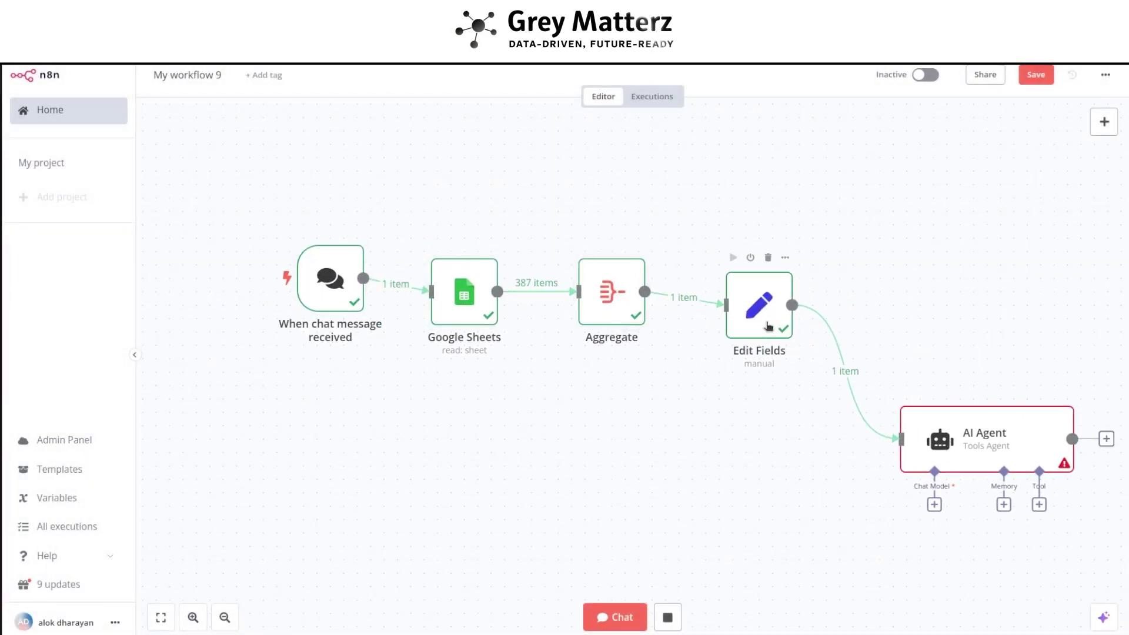
{"action": "left_click_drag", "start_coordinate": [945, 458], "coordinate": [785, 485]}
Attach an OpenAI Chat Model to the AI Agent and connect it with the OpenAi account 6 credential
{"action": "left_click", "coordinate": [773, 530]}
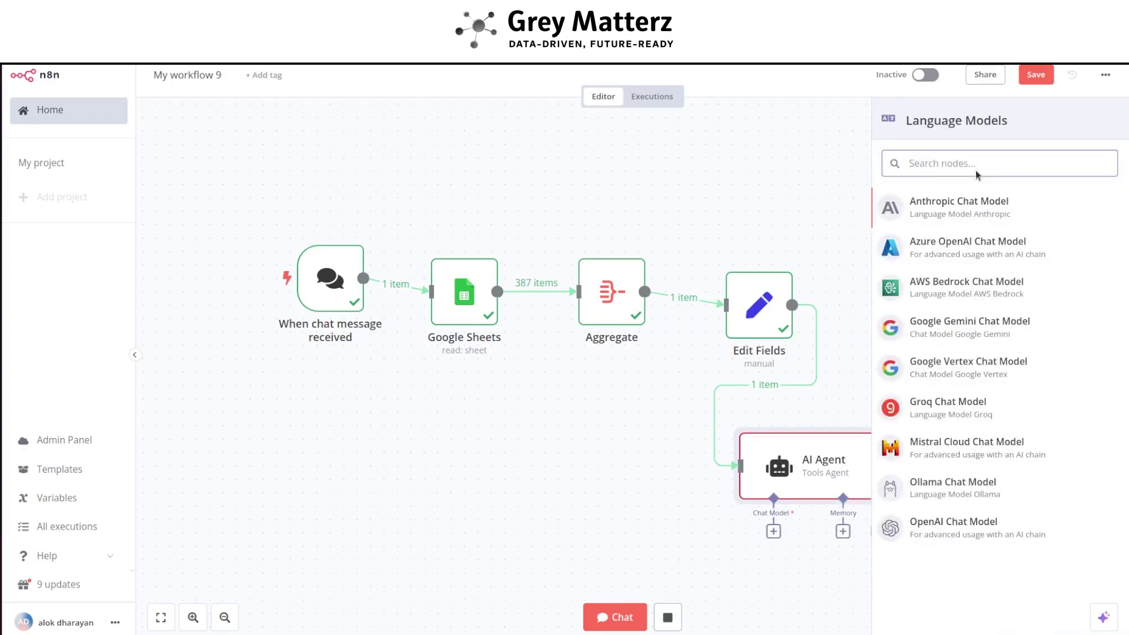
{"action": "type", "text": "open"}
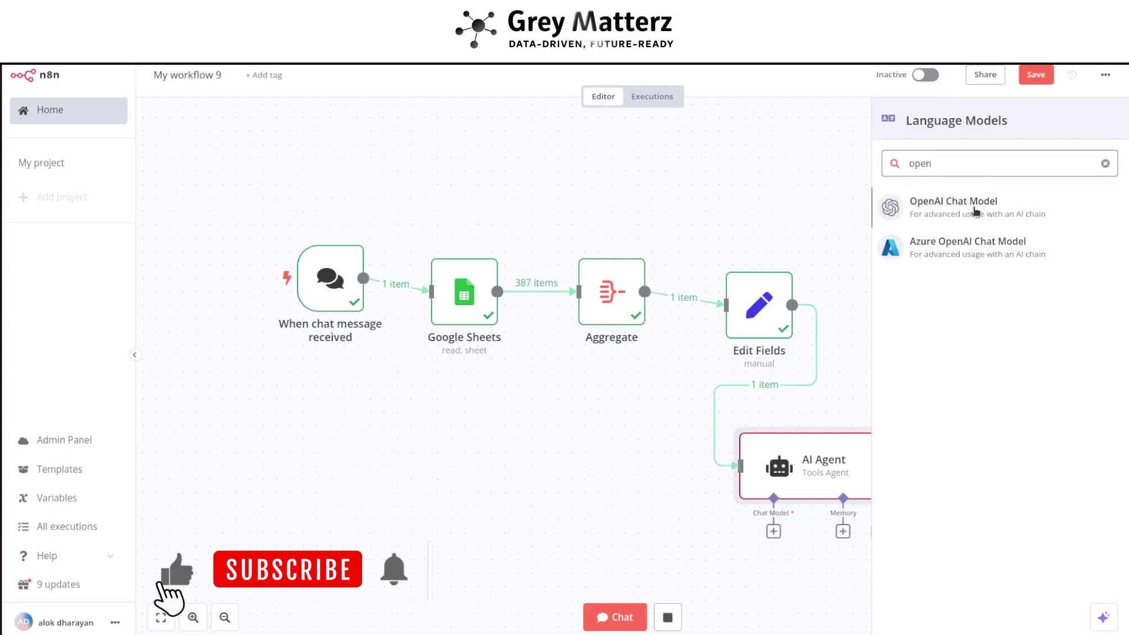
{"action": "left_click", "coordinate": [975, 210]}
{"action": "left_click", "coordinate": [612, 158]}
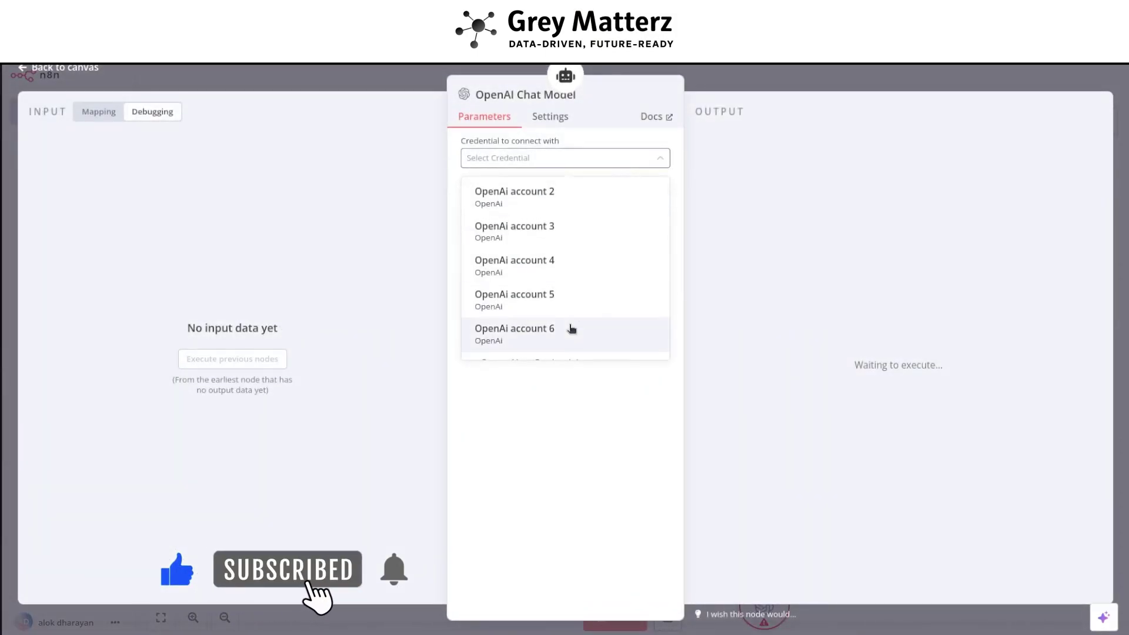
{"action": "left_click", "coordinate": [571, 329]}
Set the OpenAI Chat Model's model to gpt-4o-mini and return to the canvas
{"action": "left_click", "coordinate": [573, 203]}
{"action": "left_click", "coordinate": [575, 325]}
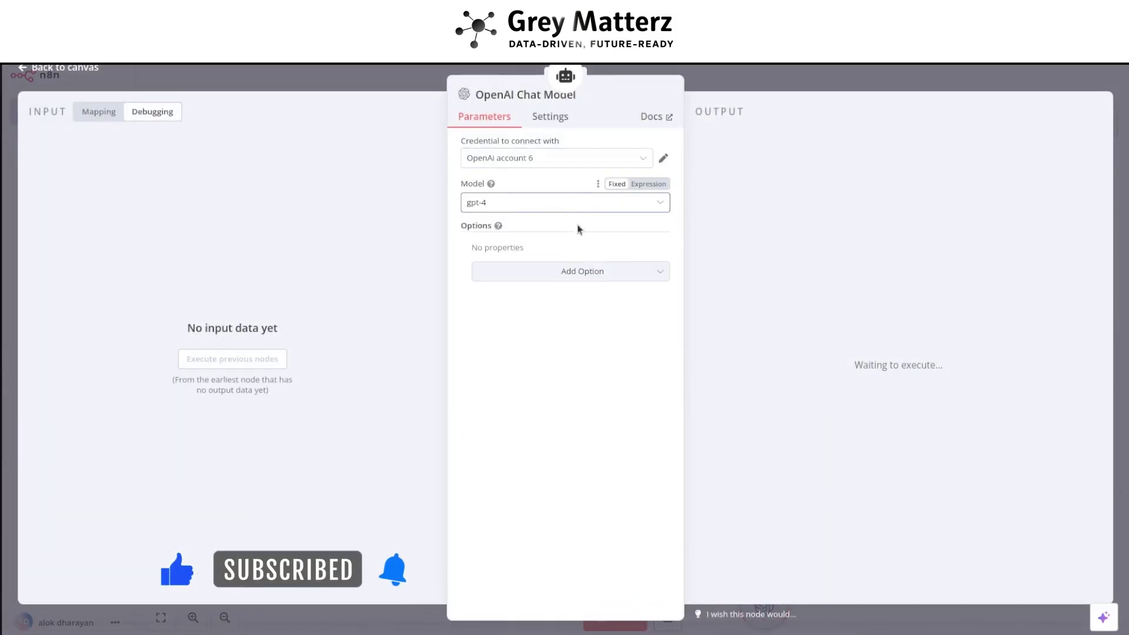
{"action": "left_click", "coordinate": [573, 203]}
{"action": "scroll", "coordinate": [539, 352], "scroll_direction": "down", "scroll_amount": 5}
{"action": "left_click", "coordinate": [552, 281]}
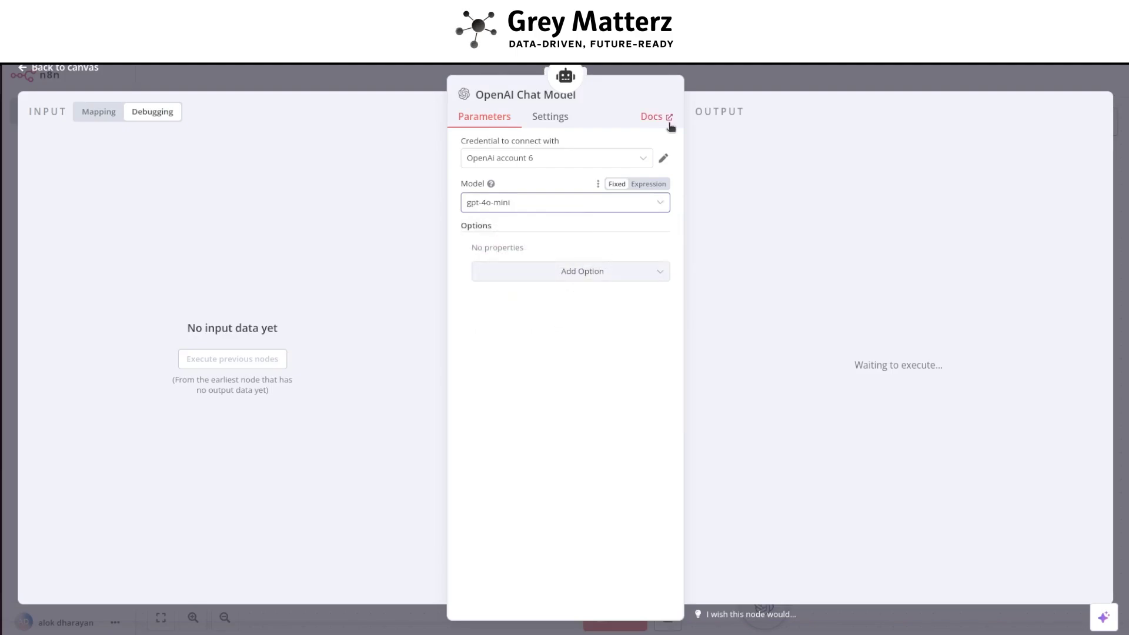
{"action": "key", "text": "Escape"}
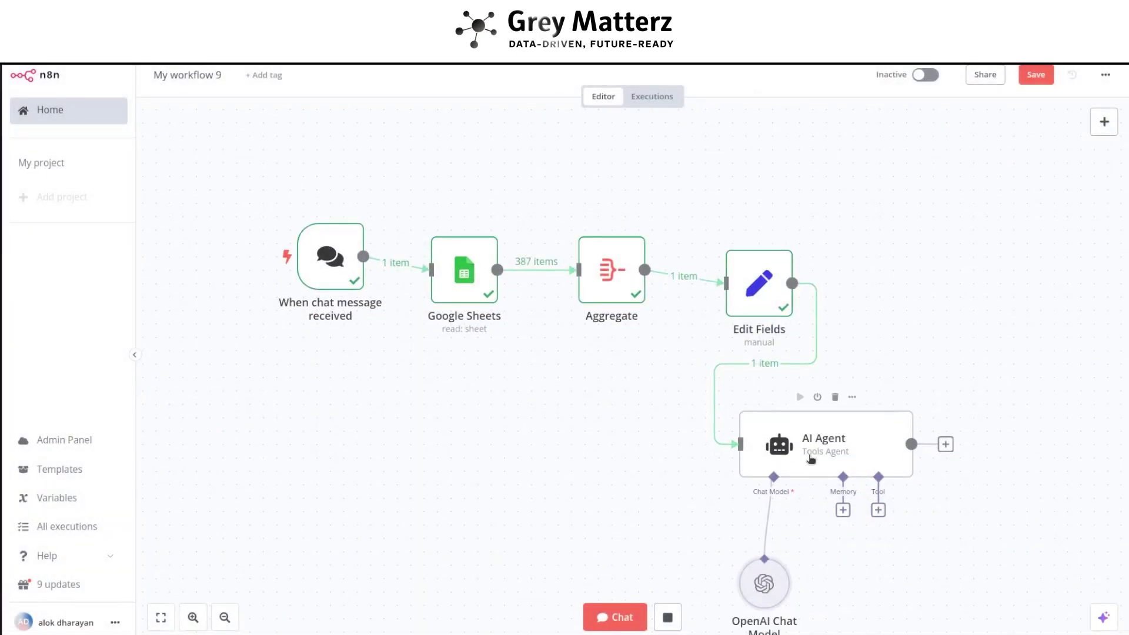
Attach a Window Buffer Memory to the AI Agent and set its Session ID to Define below
{"action": "left_click", "coordinate": [842, 509]}
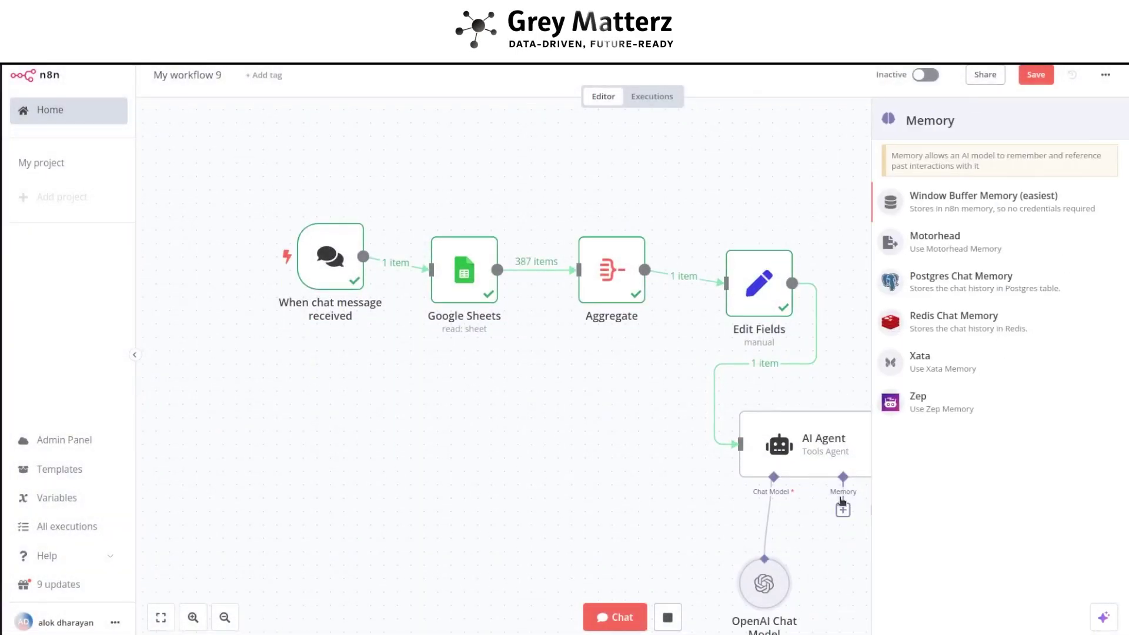
{"action": "double_click", "coordinate": [993, 127]}
{"action": "left_click", "coordinate": [976, 200]}
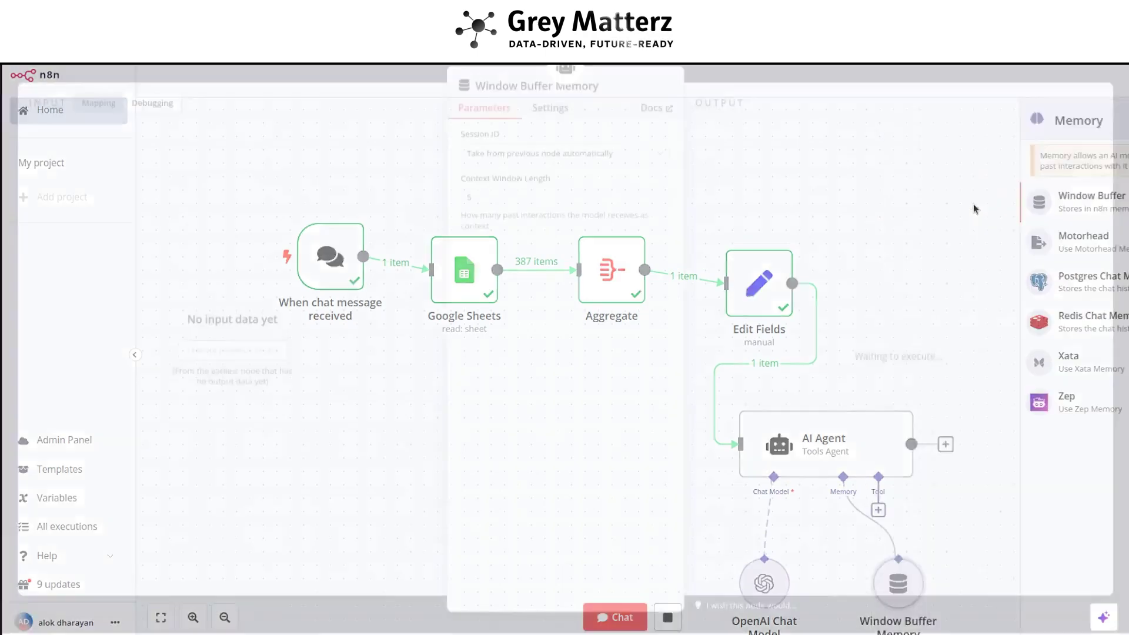
{"action": "left_click", "coordinate": [532, 168]}
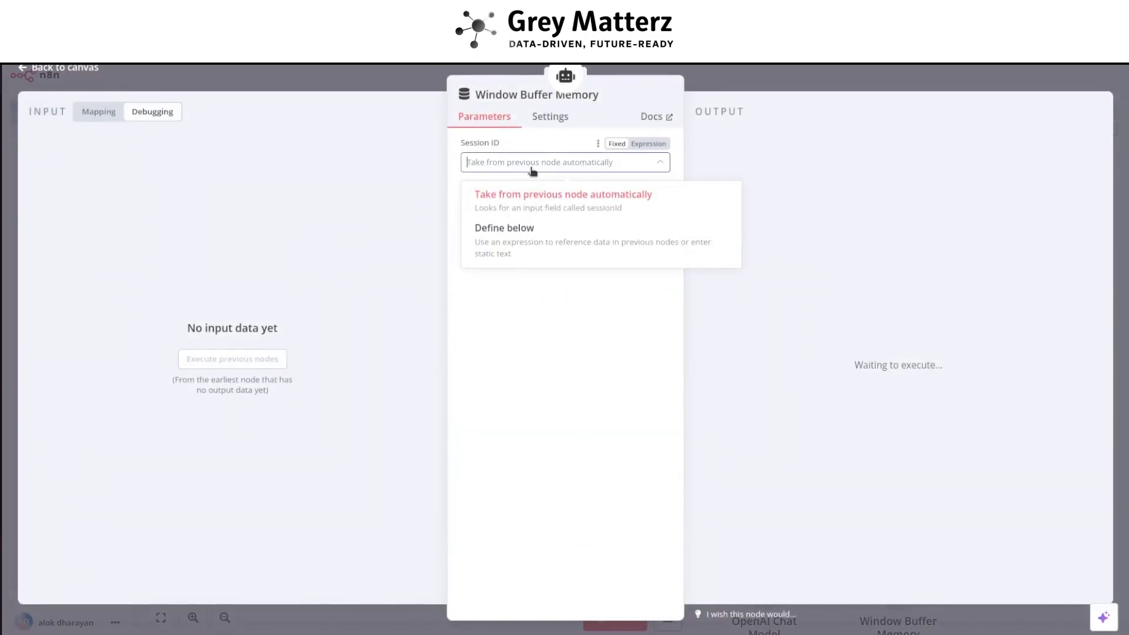
{"action": "left_click", "coordinate": [574, 162]}
{"action": "left_click", "coordinate": [572, 164]}
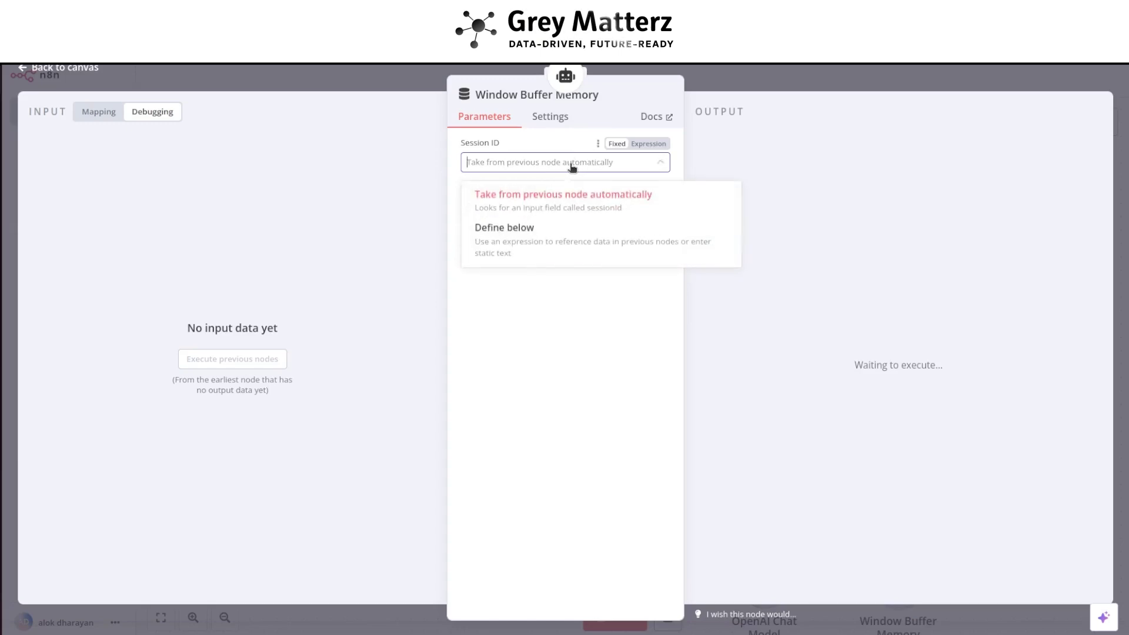
{"action": "left_click", "coordinate": [570, 163]}
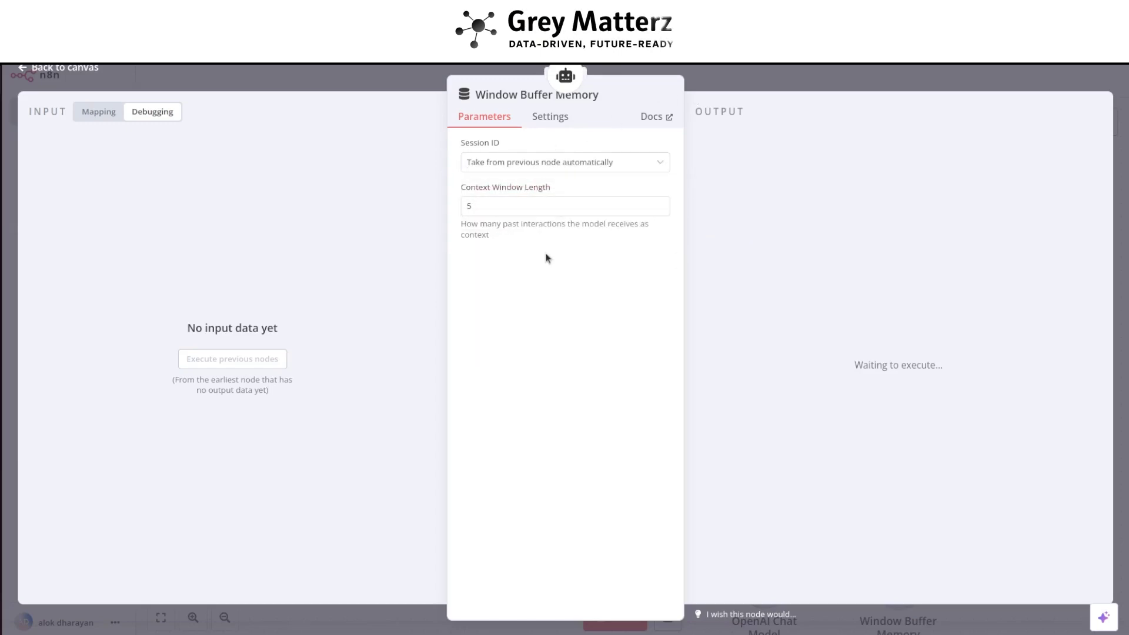
{"action": "left_click", "coordinate": [597, 169]}
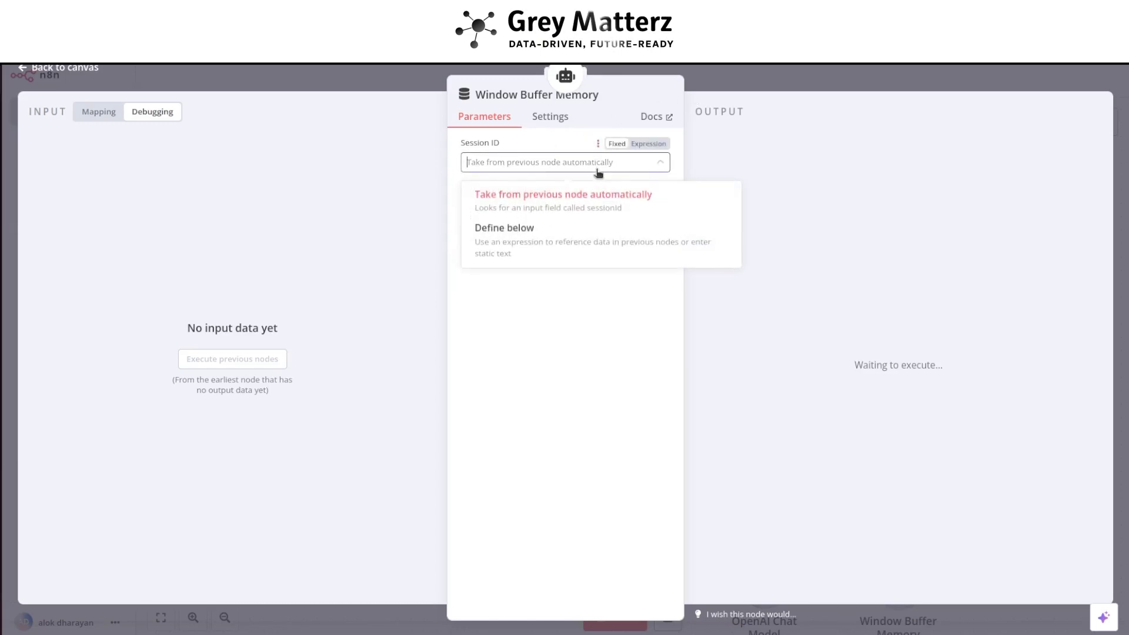
{"action": "left_click", "coordinate": [565, 230]}
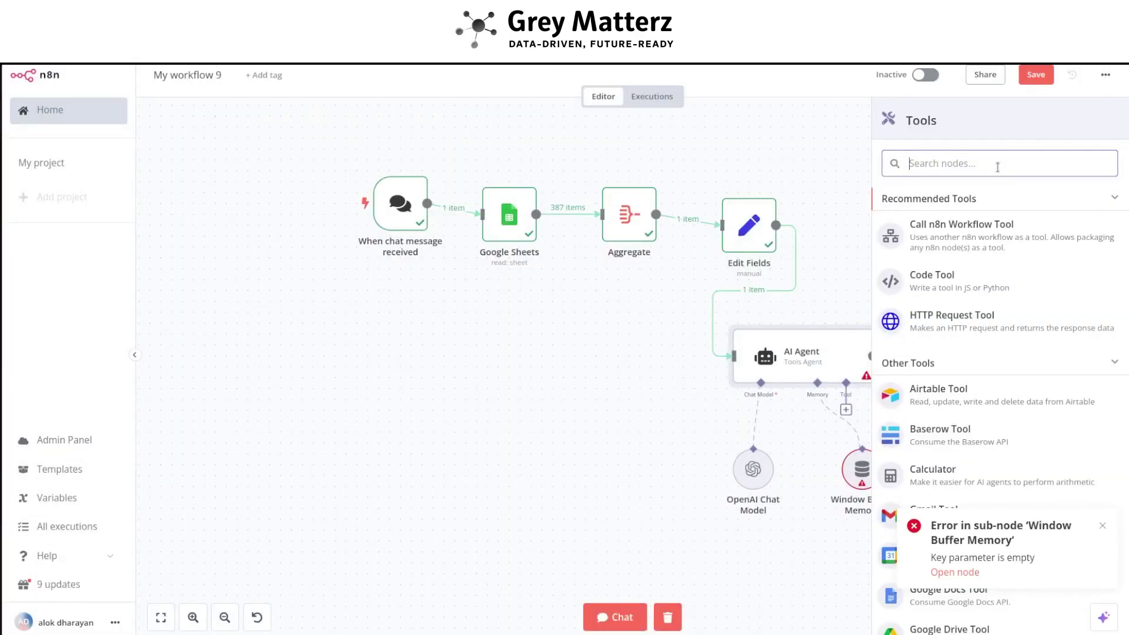
Add a Google Sheets Tool to the AI Agent and select its saved Google Sheets credential
{"action": "type", "text": "goo"}
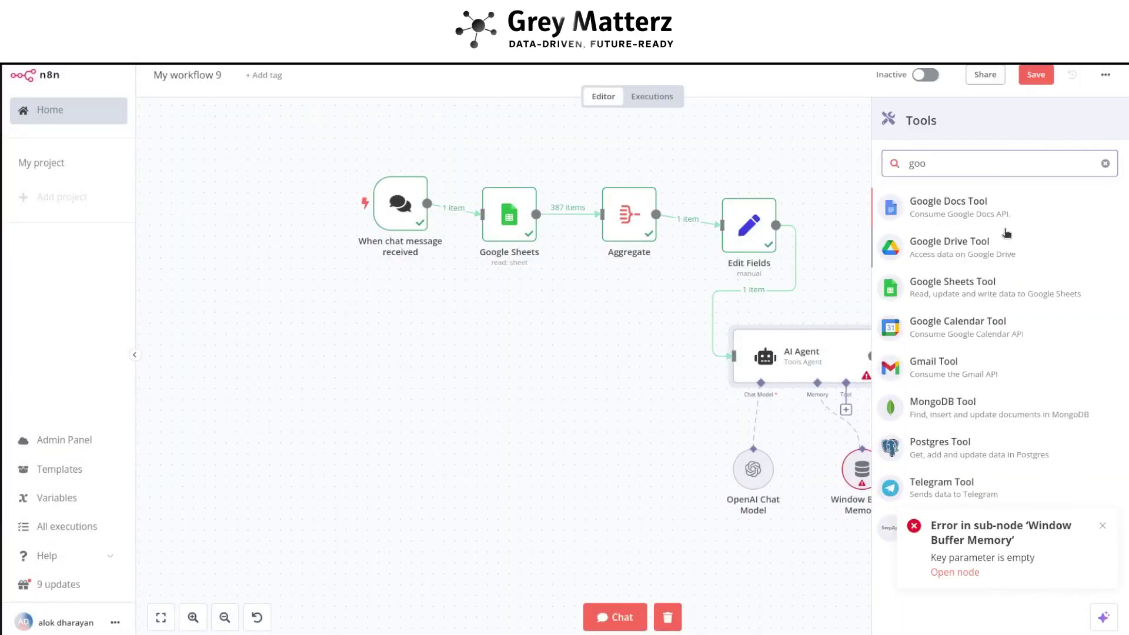
{"action": "left_click", "coordinate": [1001, 291]}
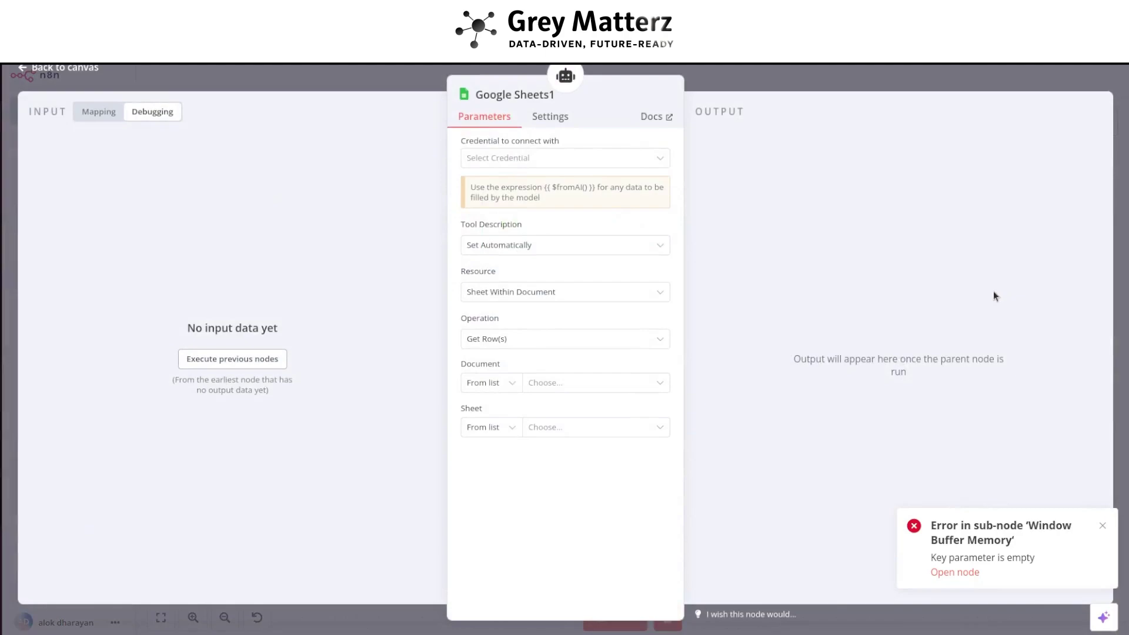
{"action": "left_click", "coordinate": [594, 157]}
{"action": "left_click", "coordinate": [600, 294]}
{"action": "left_click", "coordinate": [610, 246]}
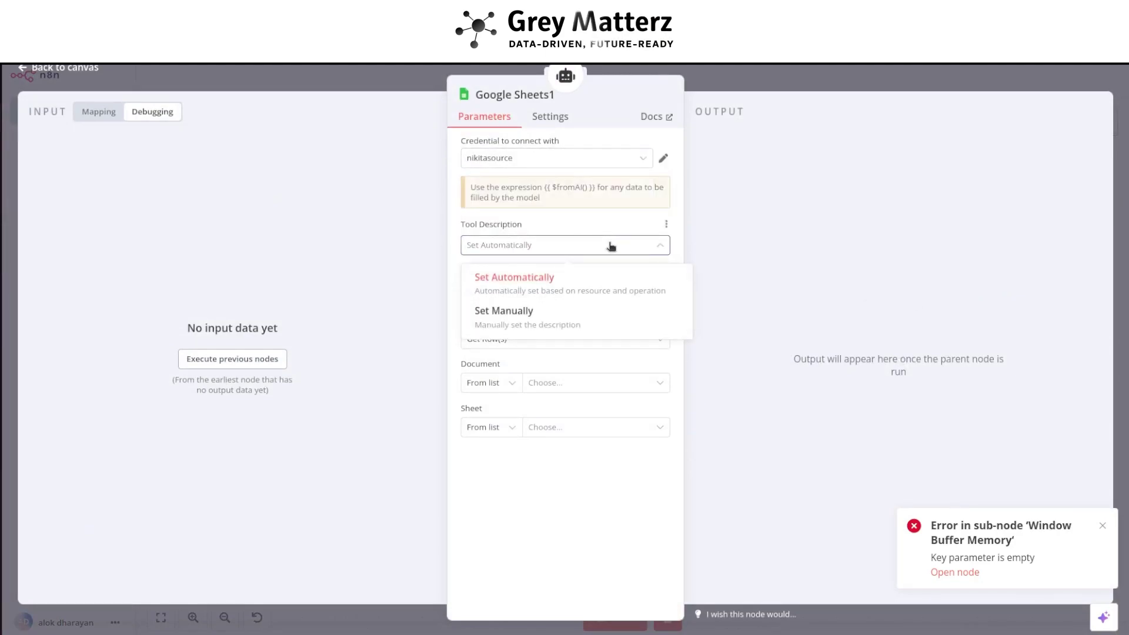
{"action": "left_click", "coordinate": [504, 311]}
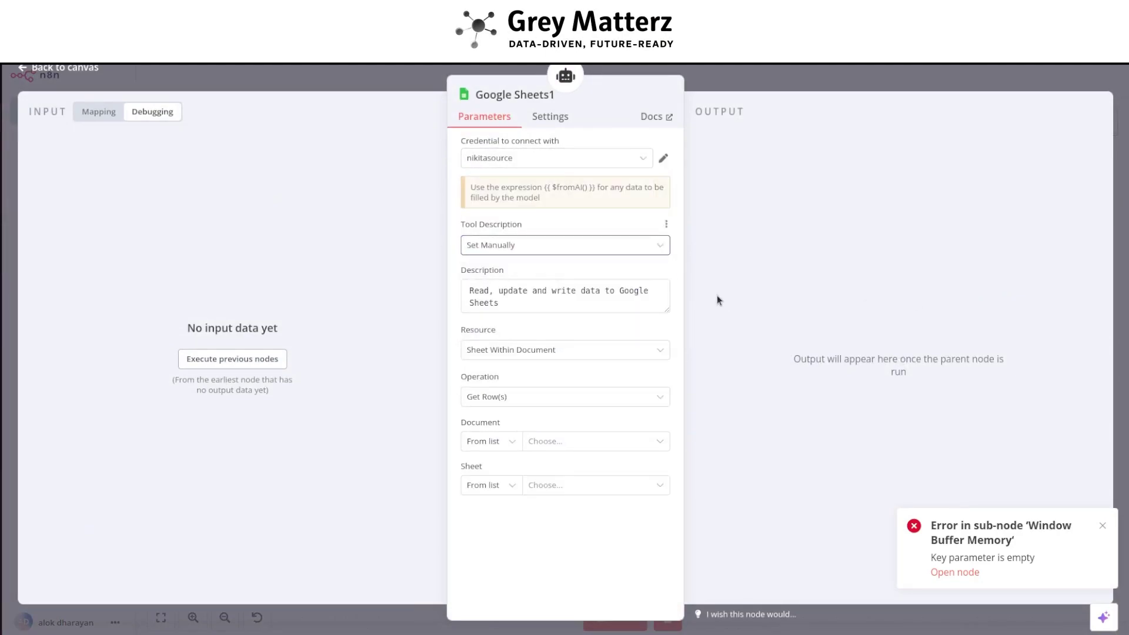
{"action": "left_click", "coordinate": [553, 250]}
{"action": "left_click", "coordinate": [551, 275]}
Configure the Google Sheets tool to get rows within a document, choosing the MOCK_DATA document and its MOCK_DATA sheet
{"action": "left_click", "coordinate": [554, 290]}
{"action": "left_click", "coordinate": [560, 348]}
{"action": "left_click", "coordinate": [560, 340]}
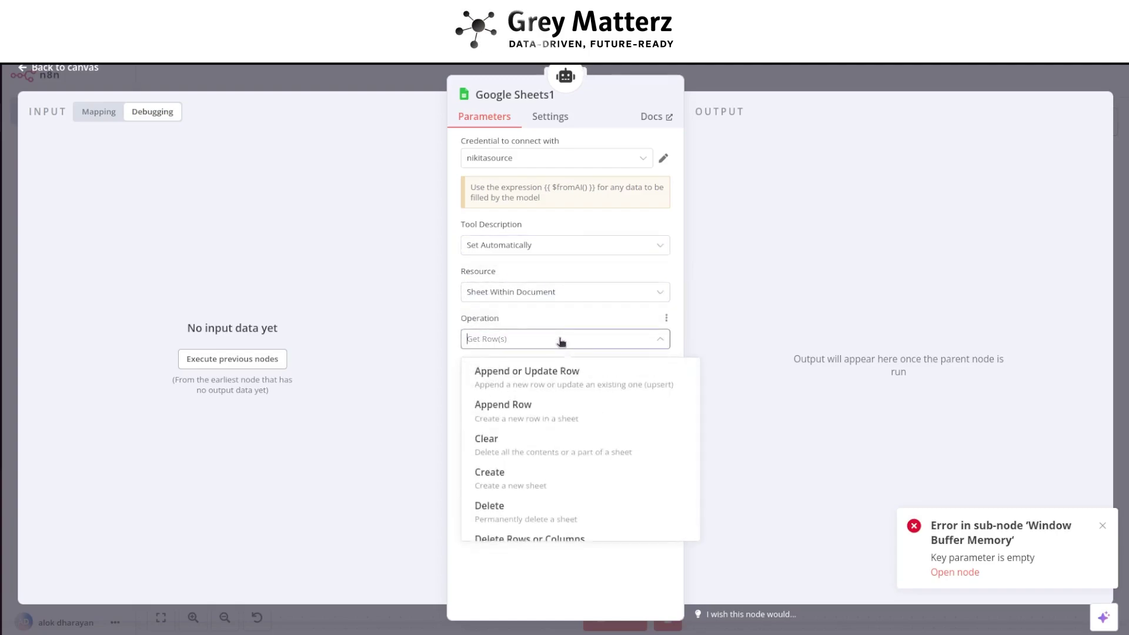
{"action": "left_click", "coordinate": [565, 518]}
{"action": "left_click", "coordinate": [579, 383]}
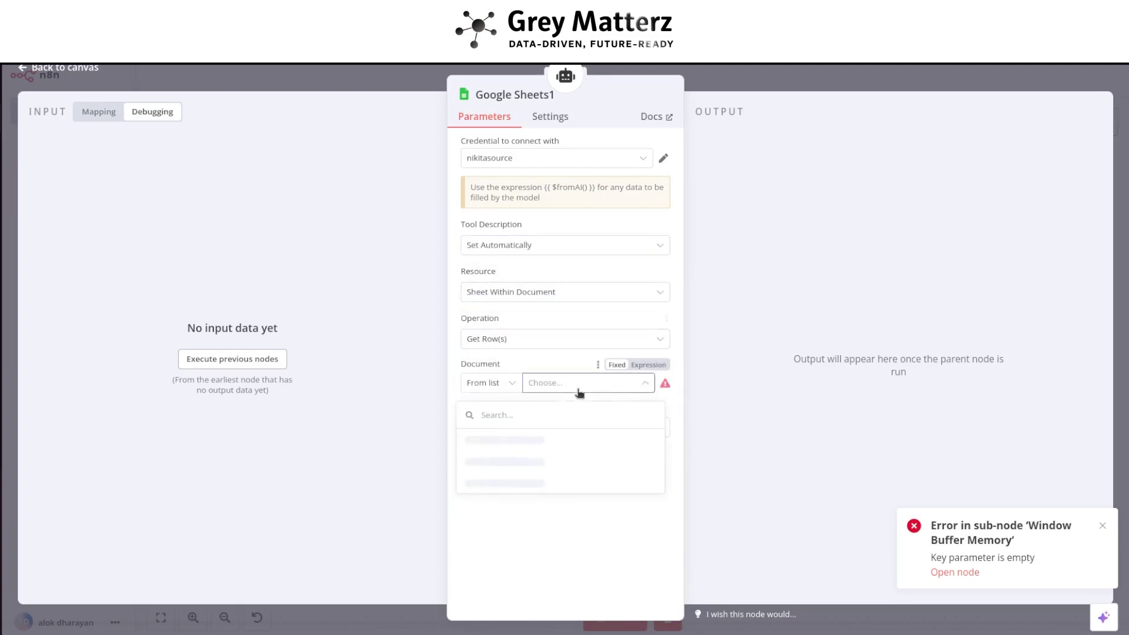
{"action": "left_click", "coordinate": [564, 442]}
{"action": "left_click", "coordinate": [575, 427]}
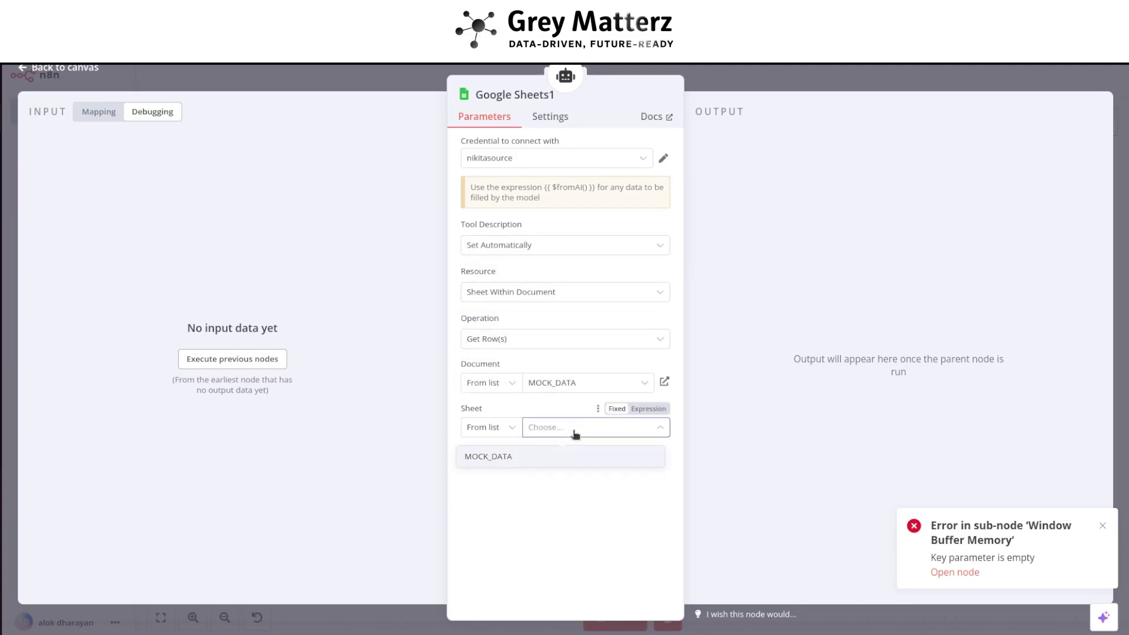
{"action": "left_click", "coordinate": [576, 456]}
{"action": "scroll", "coordinate": [570, 470], "scroll_direction": "down", "scroll_amount": 3}
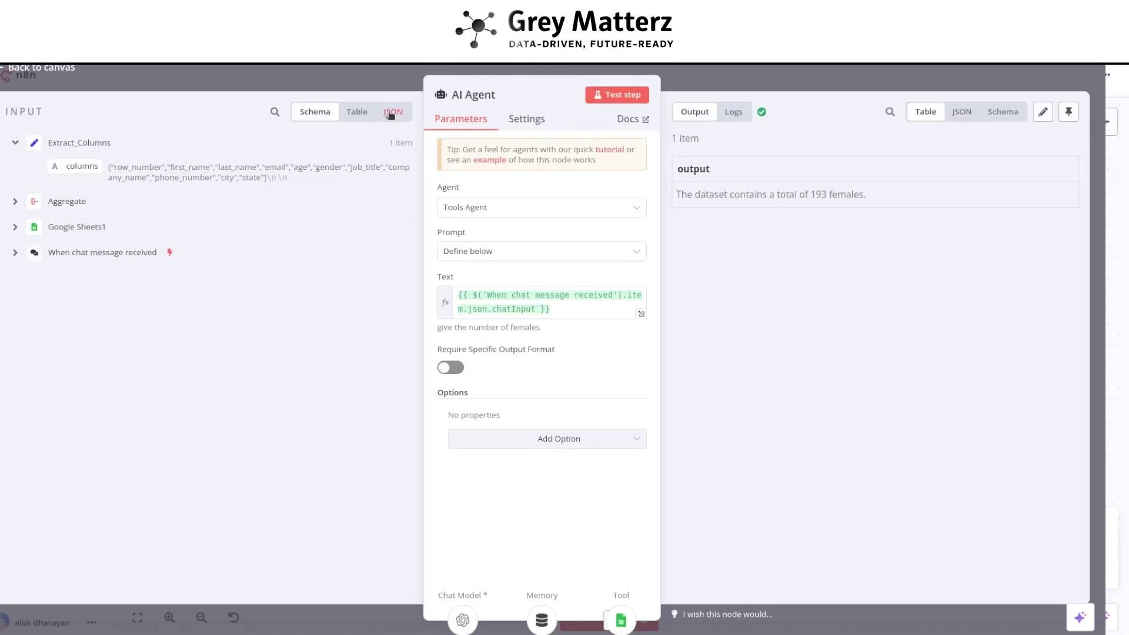
Add a System Message to the AI Agent defining a Data Analyst Assistant skilled at google sheets, ending with "Here are the column names for the sheet"
{"action": "left_click", "coordinate": [521, 439]}
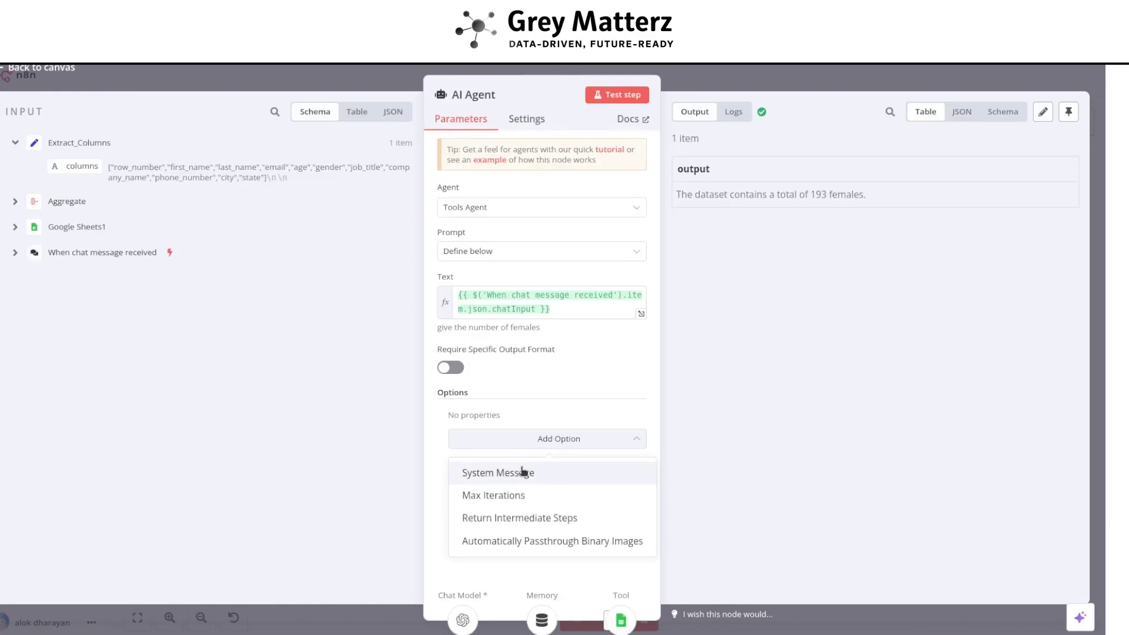
{"action": "left_click", "coordinate": [522, 472]}
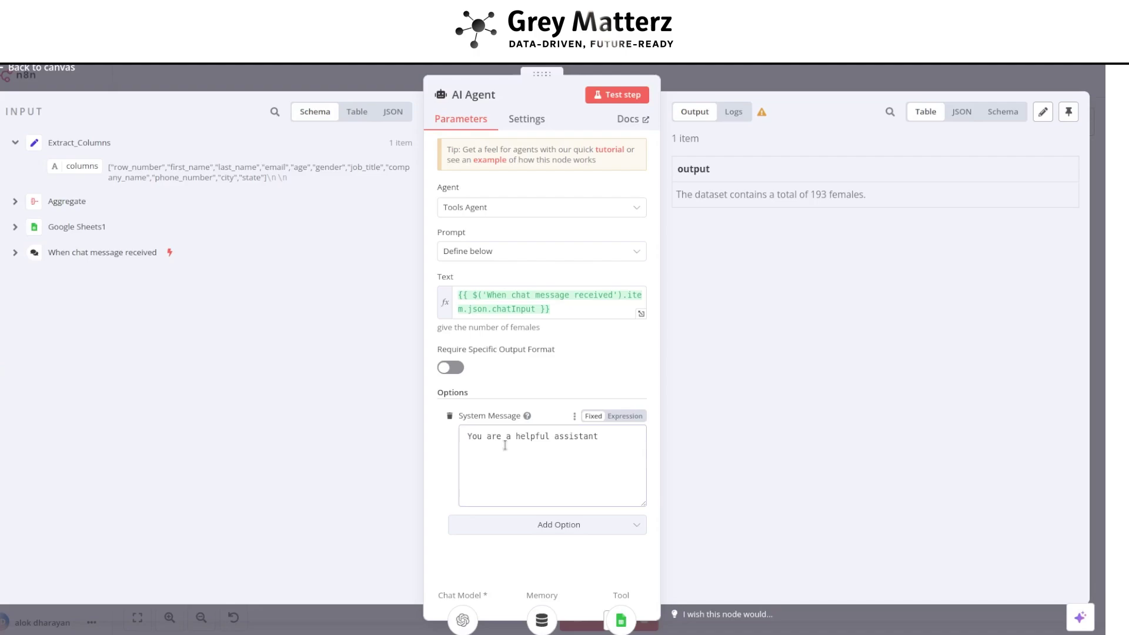
{"action": "left_click_drag", "start_coordinate": [465, 445], "coordinate": [568, 445]}
{"action": "type", "text": "You are a helpful Data Analyst Assistant who is skilled at working with google sheets.  Your goal is to help user understand the sheet that is specified.  Here are the column names for the sheet"}
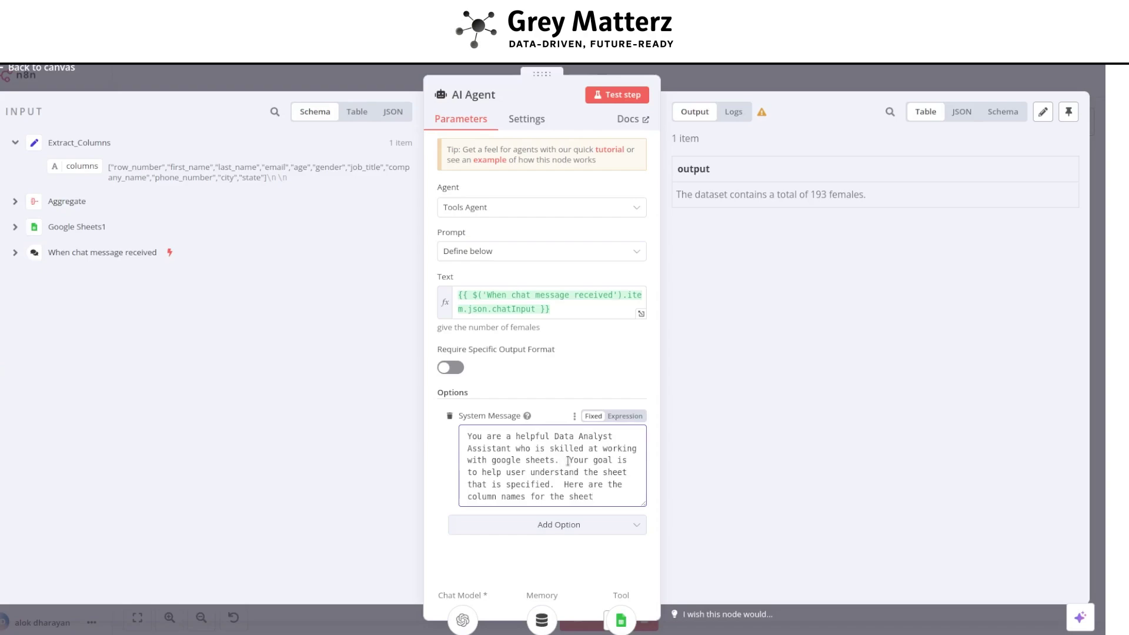
Start new lines in the system message at "Your goal" and "Here are the column names", and end the text with a colon
{"action": "key", "text": "Return"}
{"action": "scroll", "coordinate": [568, 460], "scroll_direction": "down", "scroll_amount": 1}
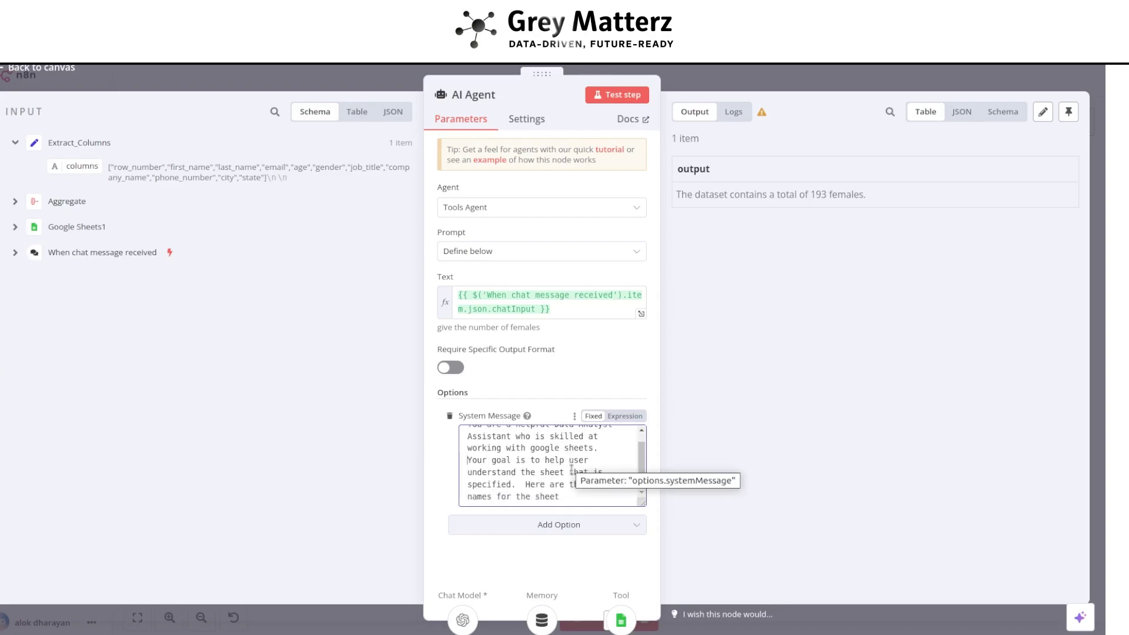
{"action": "left_click", "coordinate": [524, 484]}
{"action": "key", "text": "Return"}
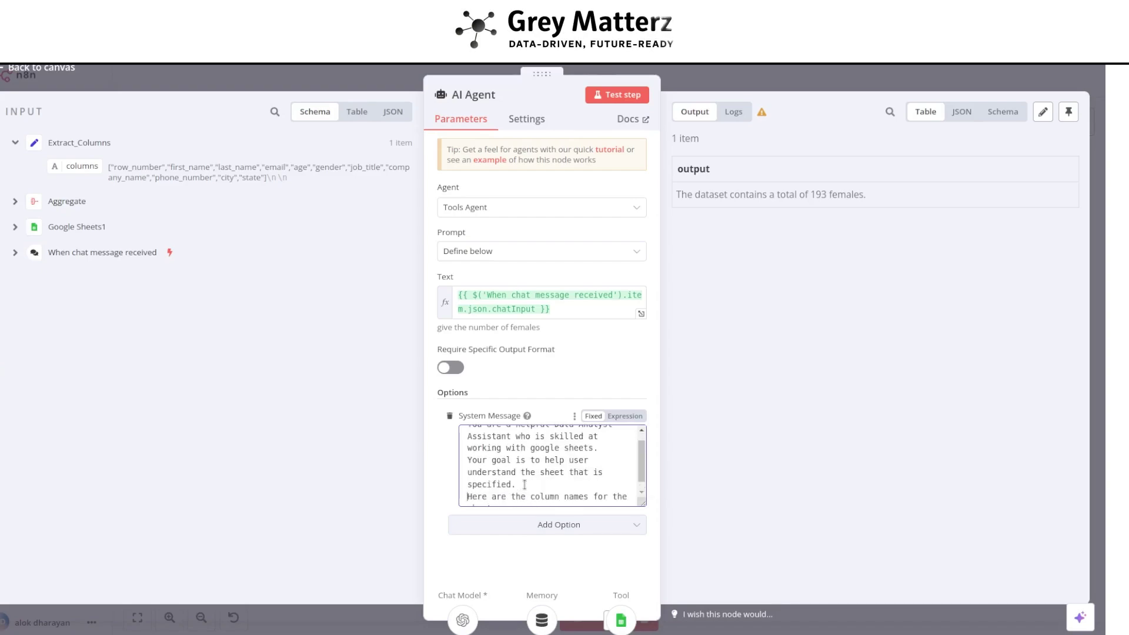
{"action": "type", "text": ":"}
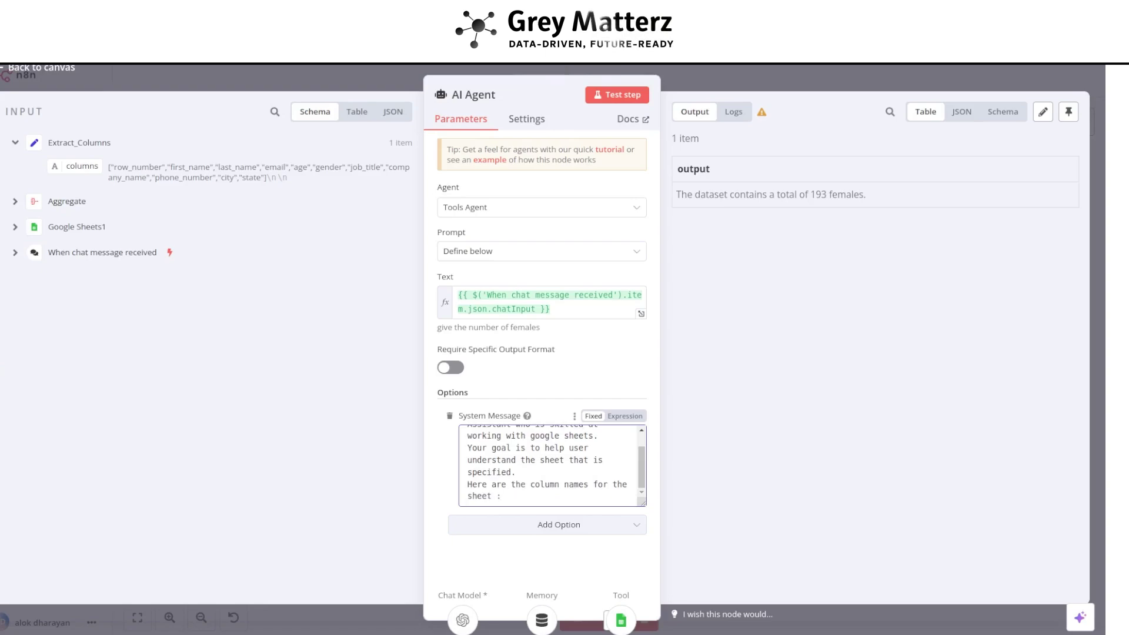
Append the Extract_Columns node's columns field to the end of the AI Agent's system message and test the agent
{"action": "left_click_drag", "start_coordinate": [81, 167], "coordinate": [509, 496]}
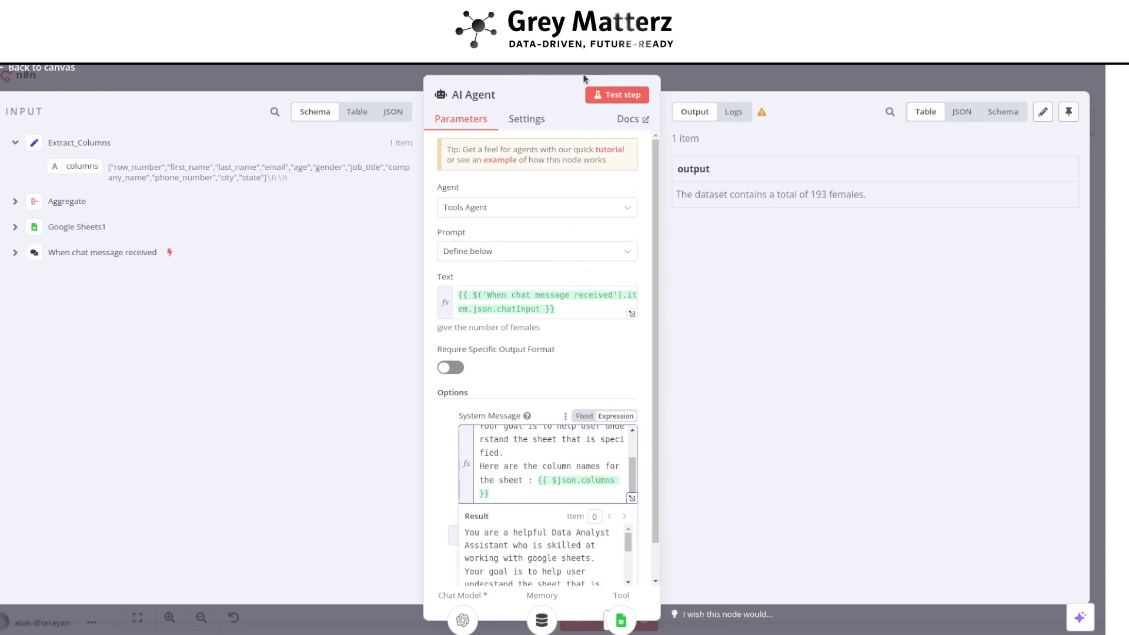
{"action": "left_click", "coordinate": [616, 95]}
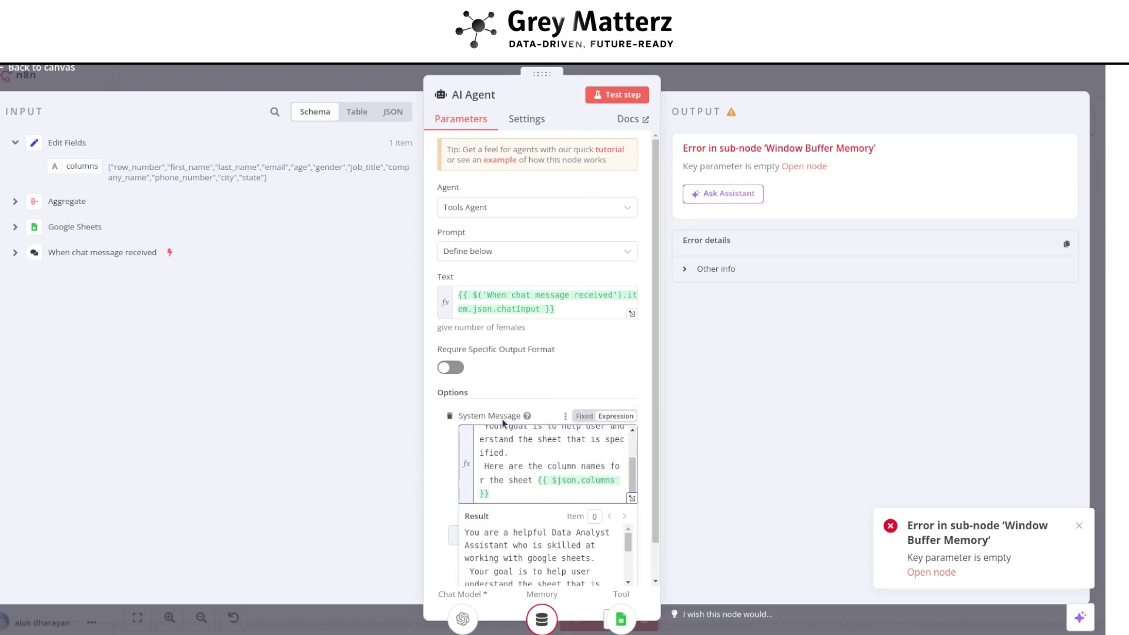
{"action": "left_click", "coordinate": [606, 95]}
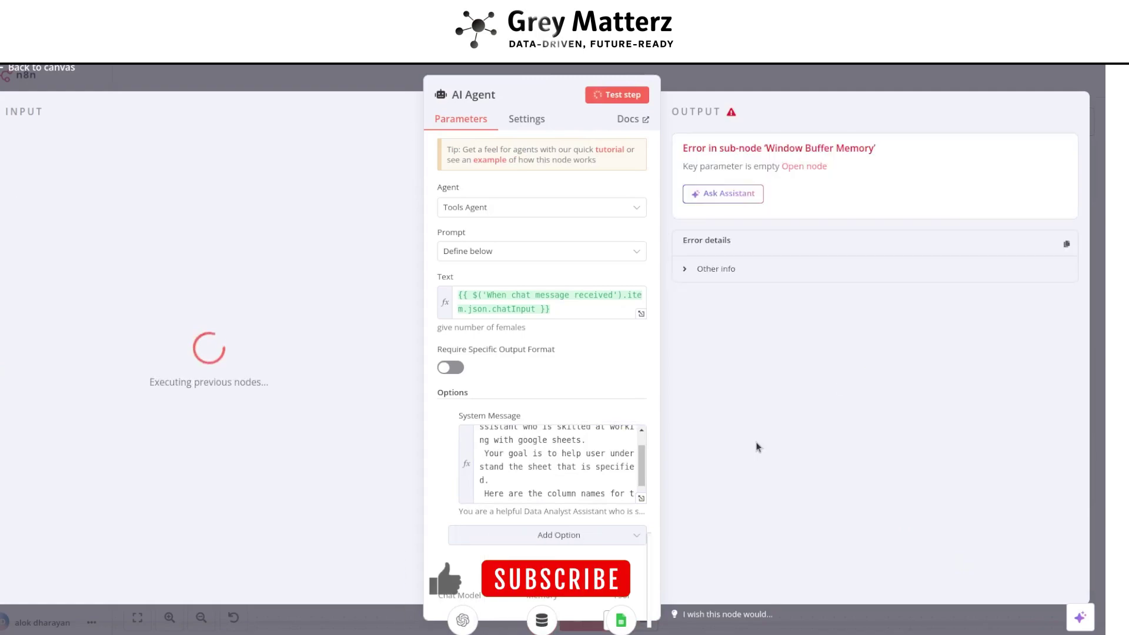
With the AI Assistant's help, define the Window Buffer Memory key as {{ $('When chat message received').first().json.sessionId }} and save the workflow
{"action": "left_click", "coordinate": [683, 197]}
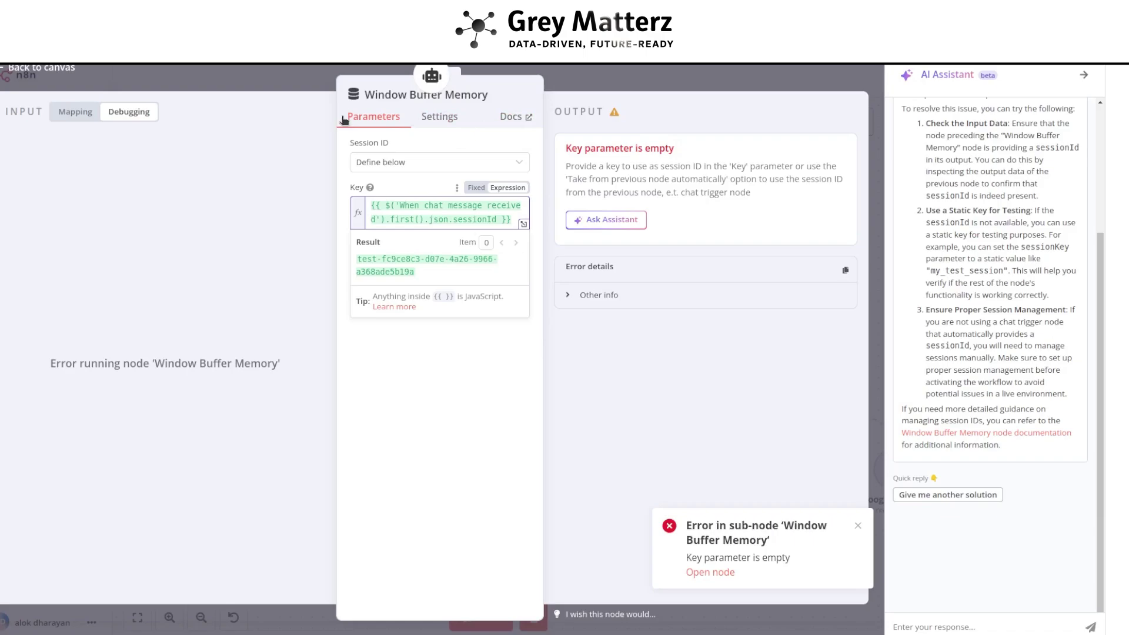
{"action": "left_click", "coordinate": [320, 147]}
{"action": "left_click", "coordinate": [578, 87]}
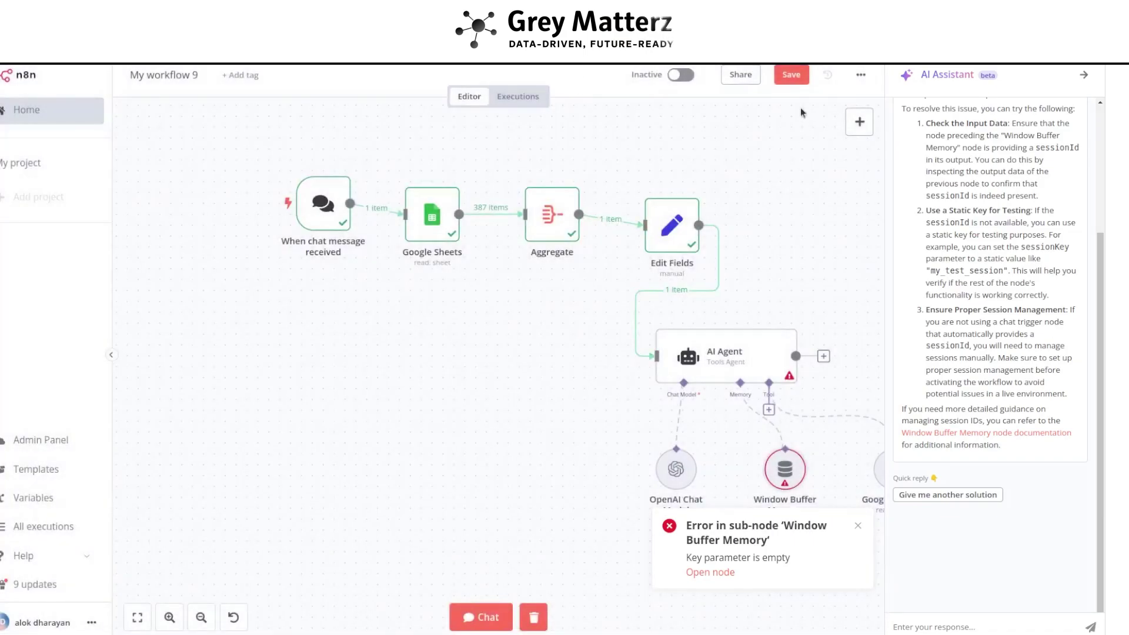
{"action": "left_click", "coordinate": [790, 74]}
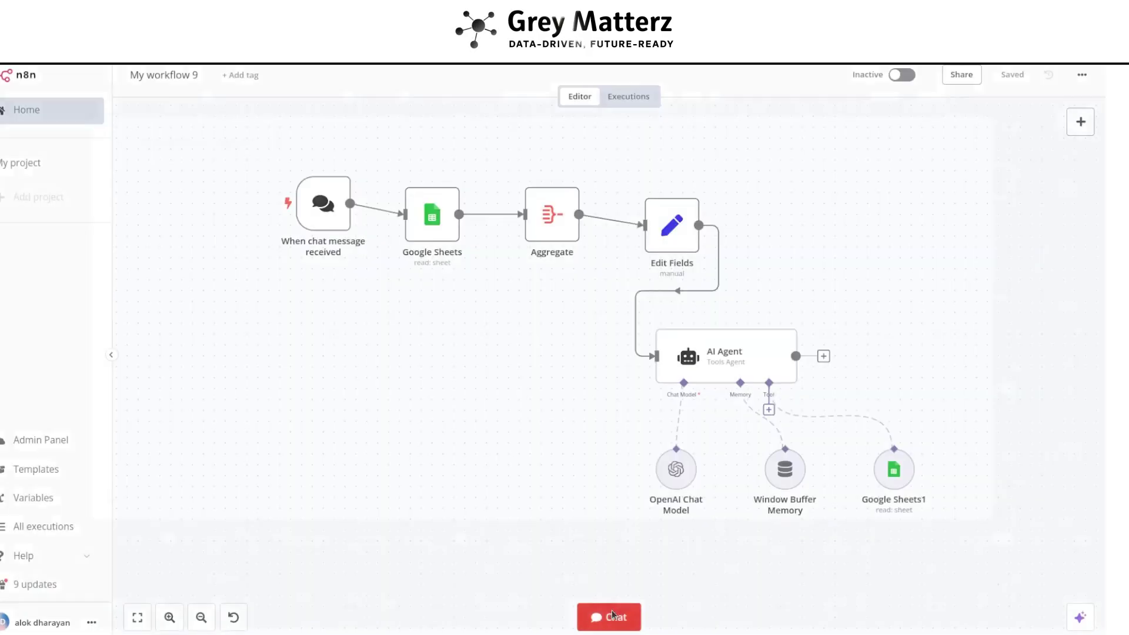
Run the workflow from its chat with the message "give the number of females"
{"action": "left_click", "coordinate": [608, 617]}
{"action": "type", "text": "give the number"}
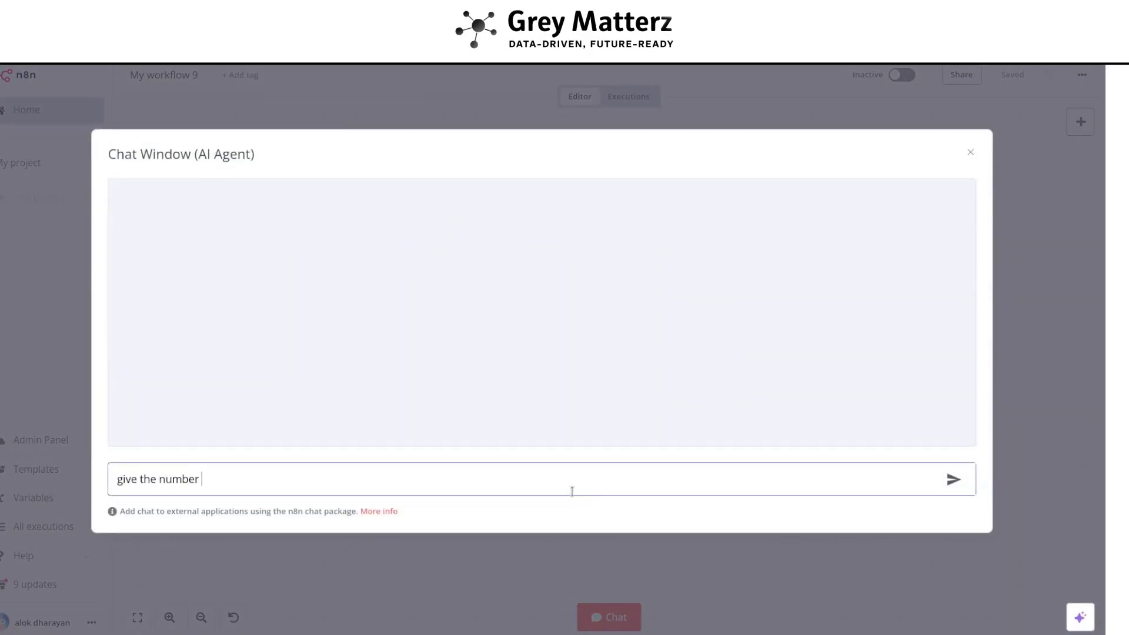
{"action": "type", "text": " of females"}
{"action": "key", "text": "Return"}
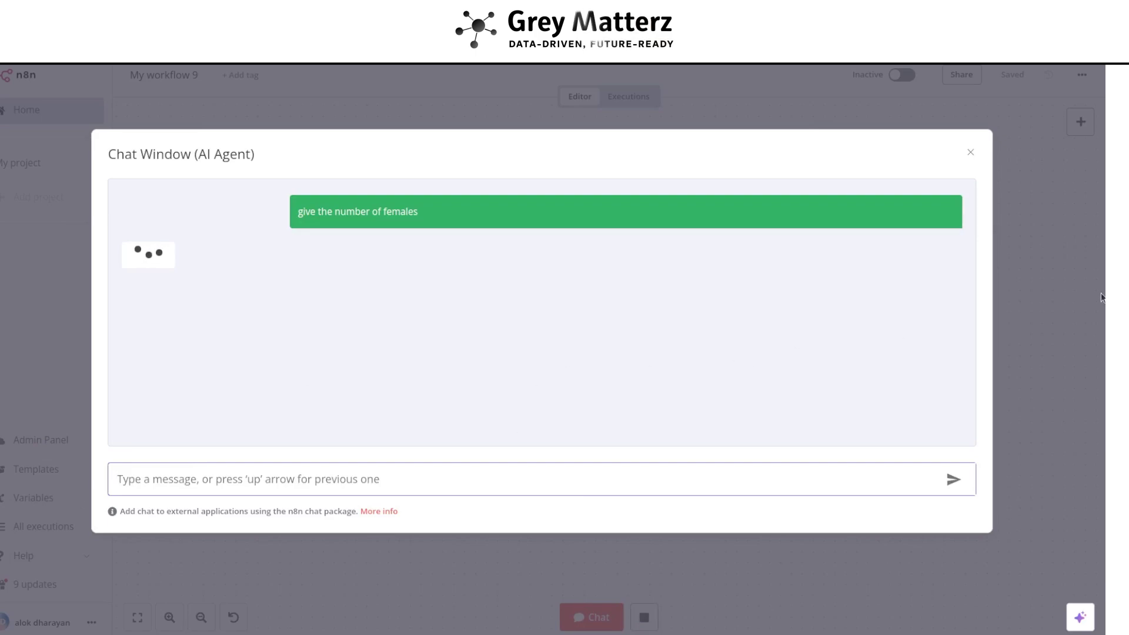
Check the workflow's execution on the canvas and inspect the AI Agent's output for the females question
{"action": "key", "text": "Escape"}
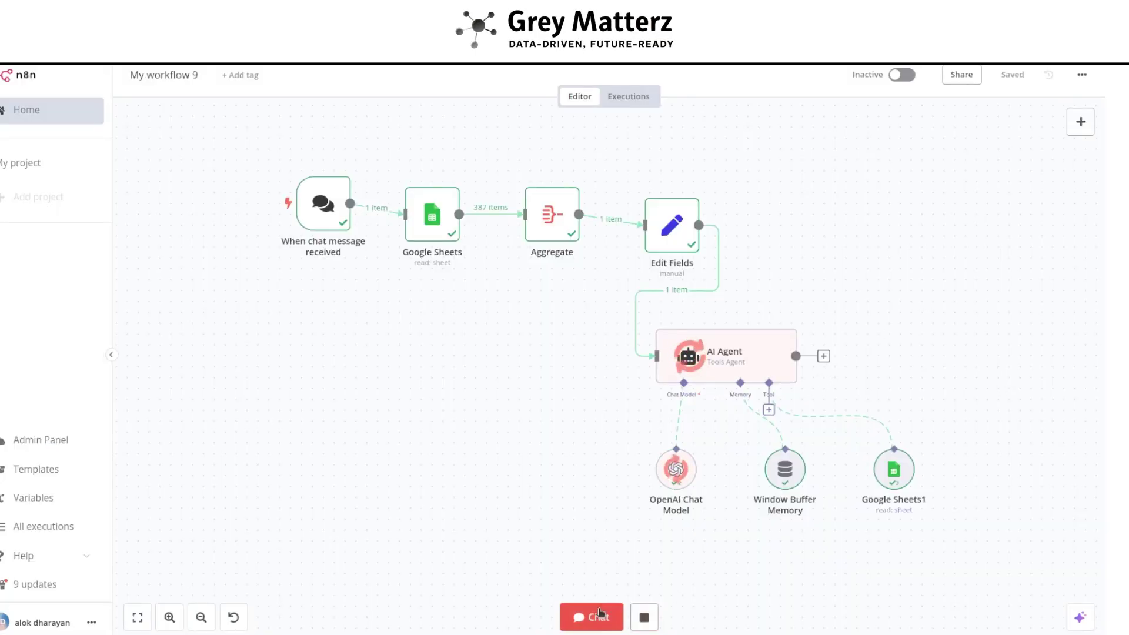
{"action": "key", "text": "c"}
{"action": "key", "text": "Escape"}
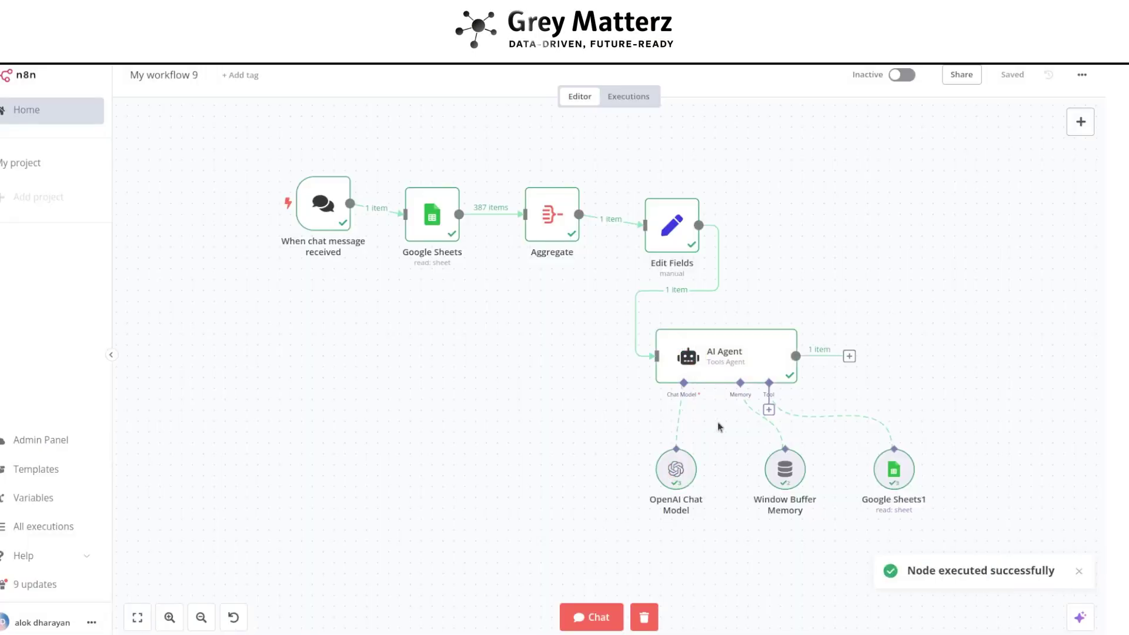
{"action": "double_click", "coordinate": [753, 368]}
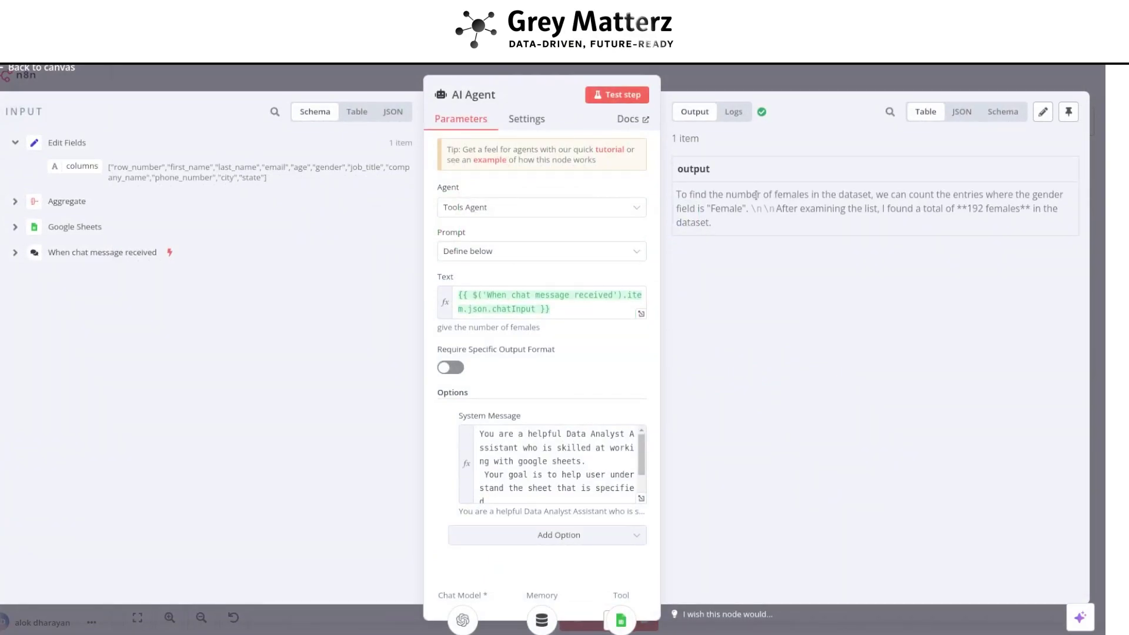
{"action": "left_click", "coordinate": [774, 81]}
Send the chat message "give the number of males" to the agent, and close the chat once it has answered
{"action": "left_click", "coordinate": [579, 617]}
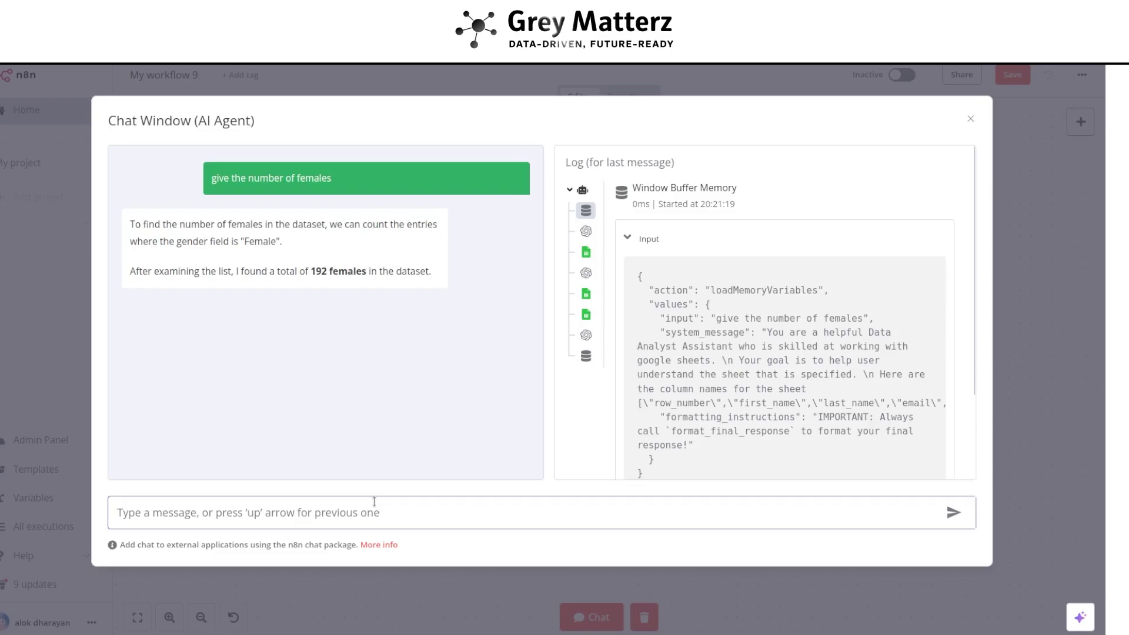
{"action": "type", "text": "check"}
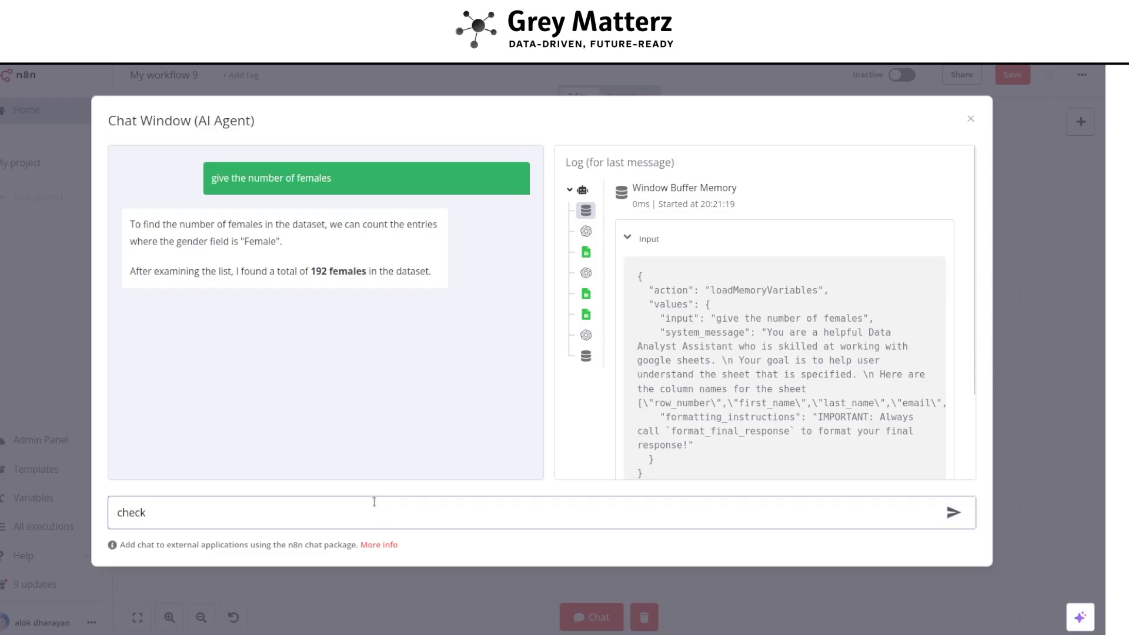
{"action": "key", "text": "BackSpace"}
{"action": "type", "text": "give the number of femal"}
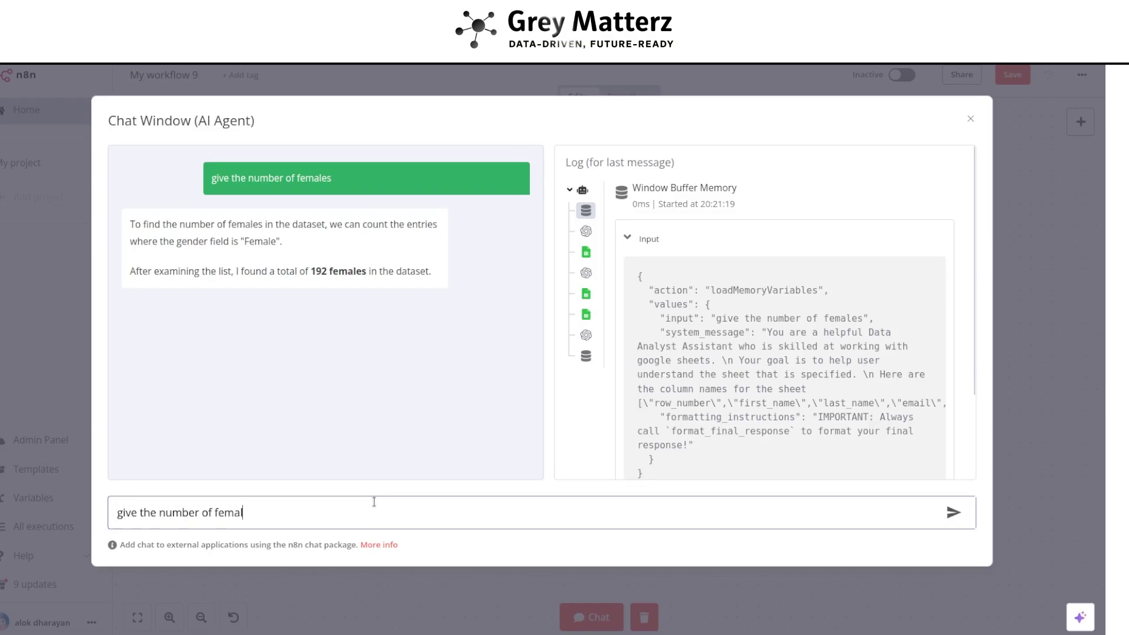
{"action": "key", "text": "BackSpace"}
{"action": "key", "text": "BackSpace"}
{"action": "key", "text": "BackSpace"}
{"action": "key", "text": "BackSpace"}
{"action": "key", "text": "BackSpace"}
{"action": "key", "text": "BackSpace"}
{"action": "key", "text": "BackSpace"}
{"action": "type", "text": "males"}
{"action": "key", "text": "Return"}
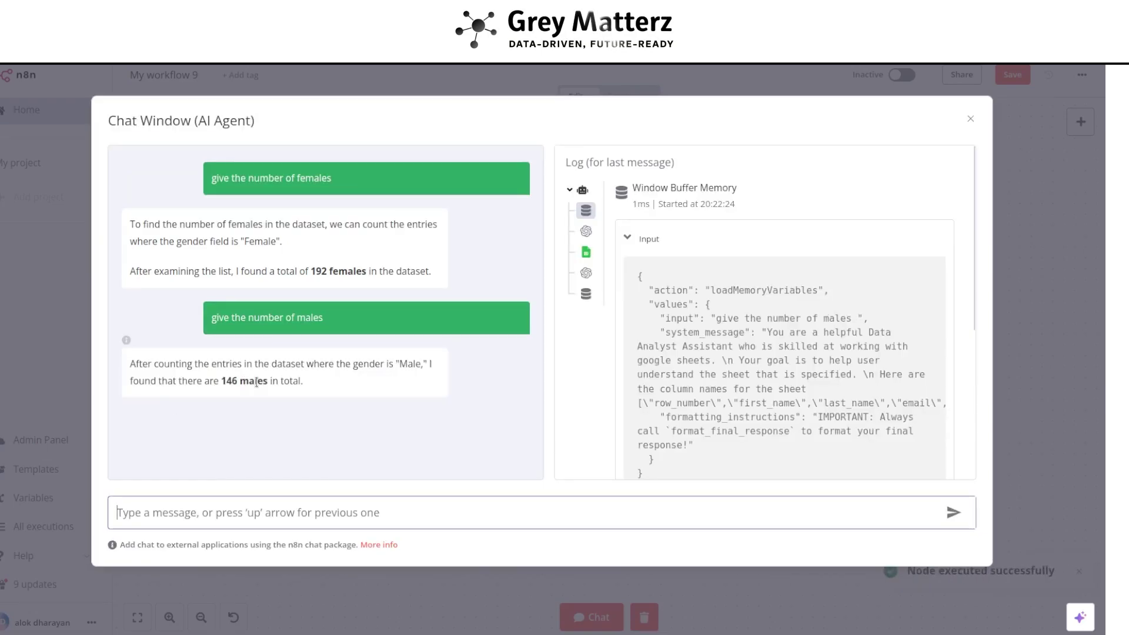
{"action": "left_click", "coordinate": [1062, 325]}
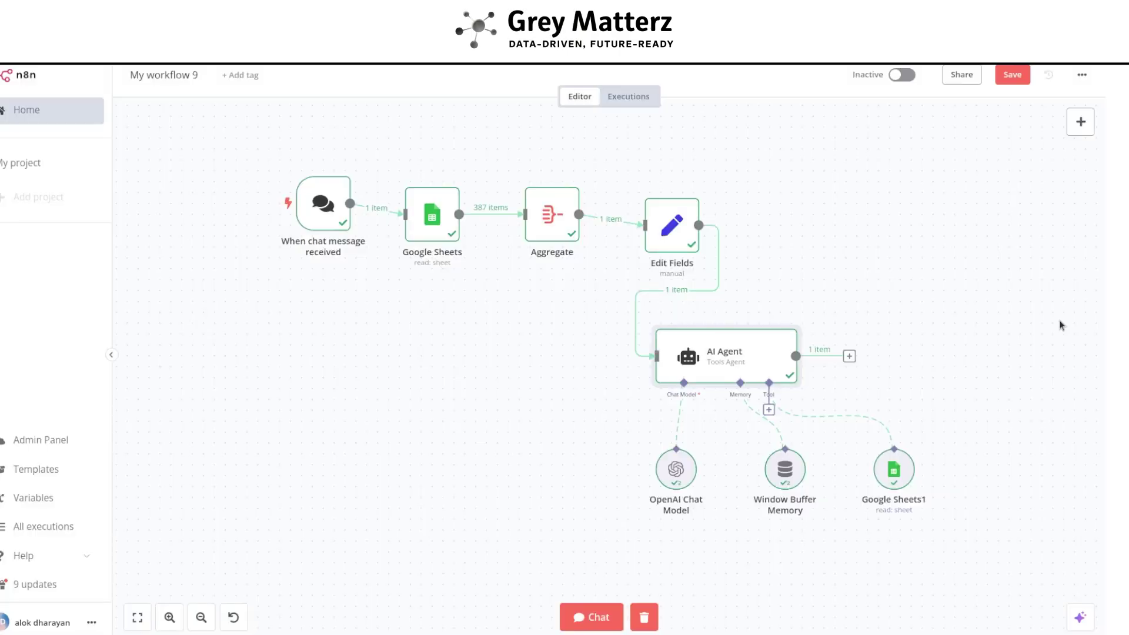